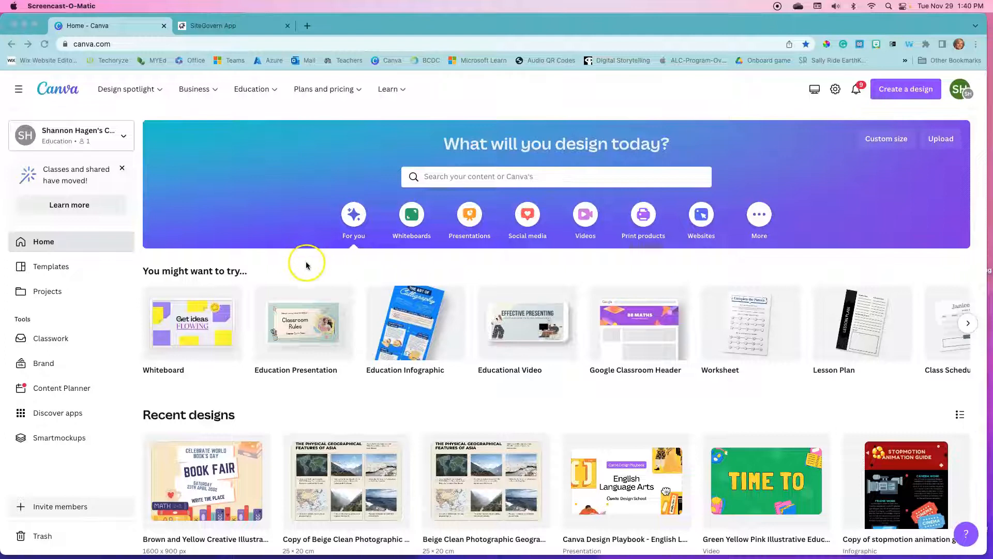
Step: Open the Book Fair design from the recent designs and duplicate its page
scroll(309, 279, down, 2)
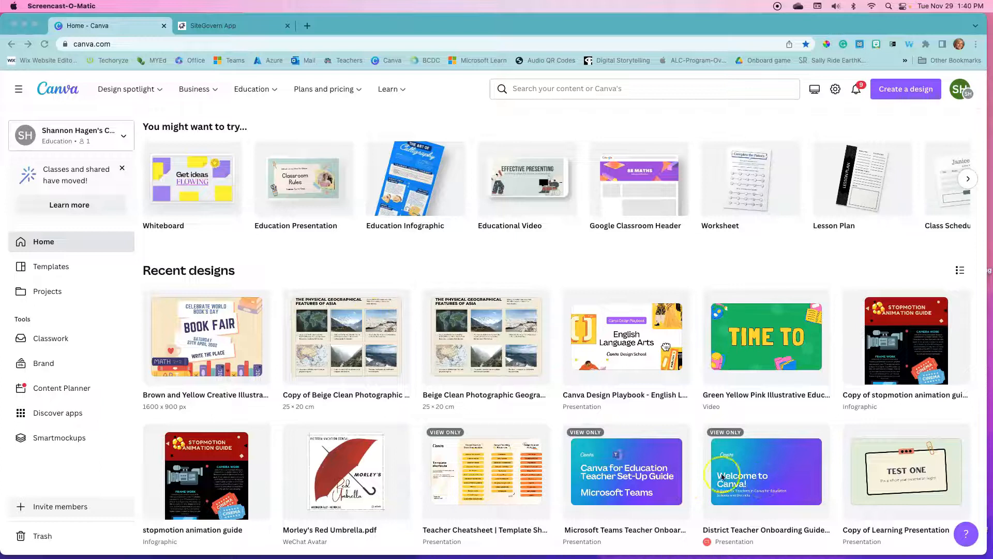
scroll(654, 453, down, 6)
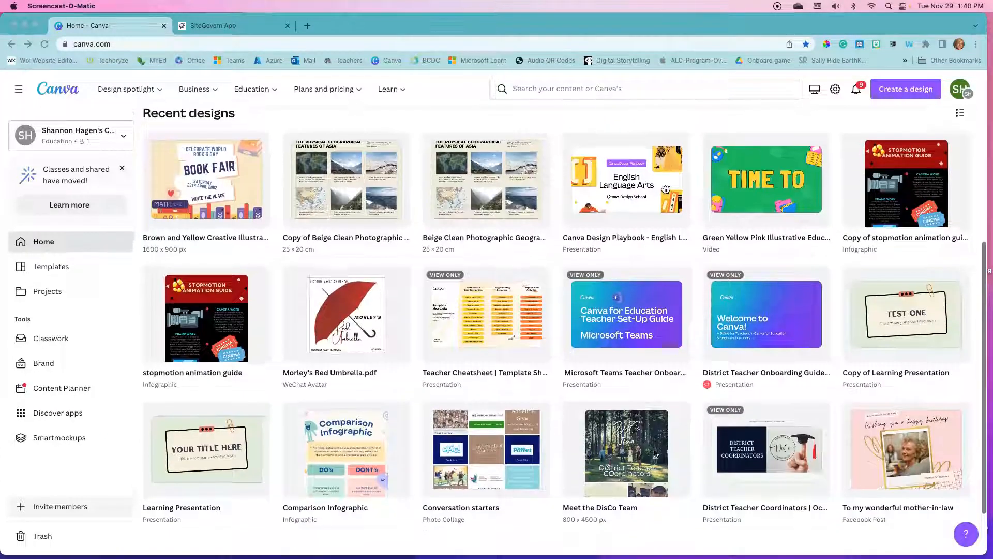
scroll(654, 453, up, 6)
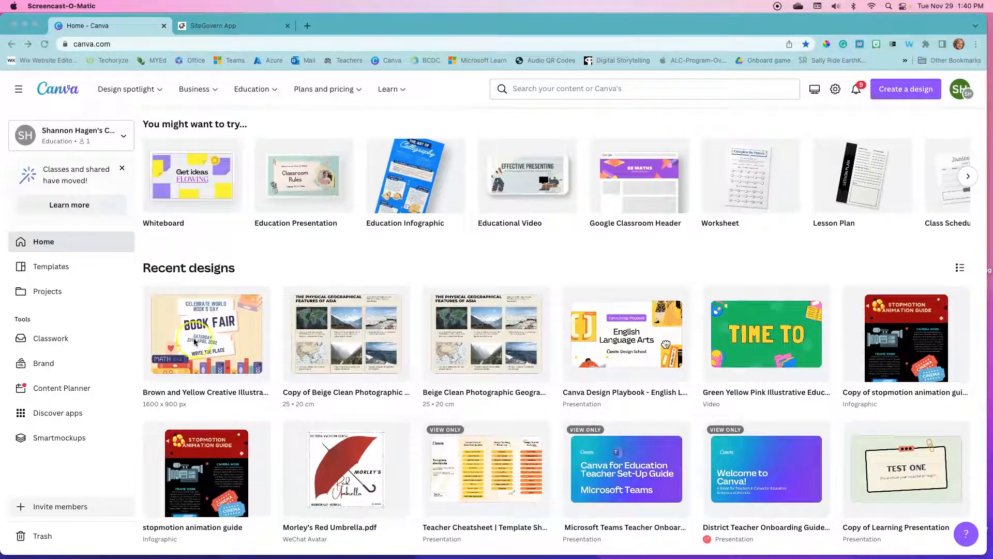
click(228, 327)
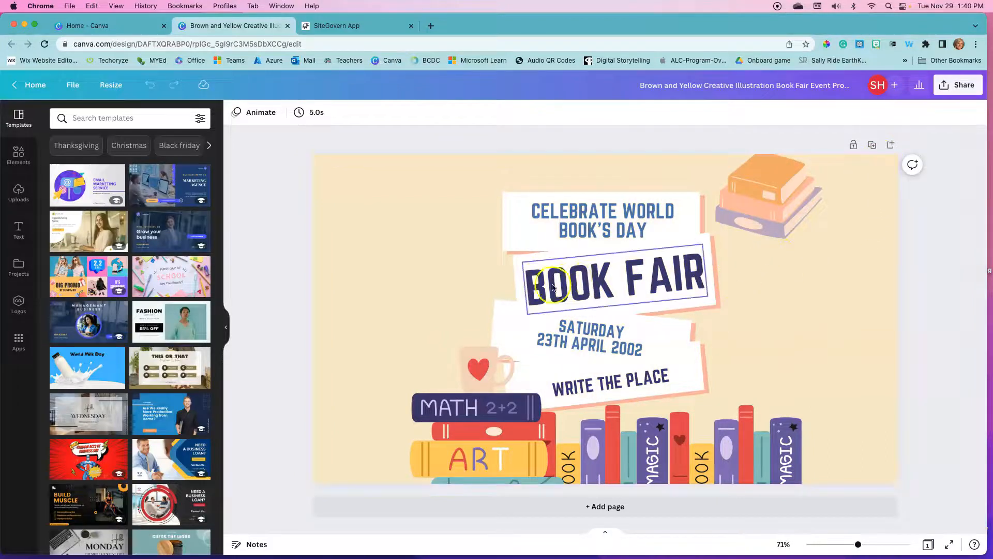
click(873, 145)
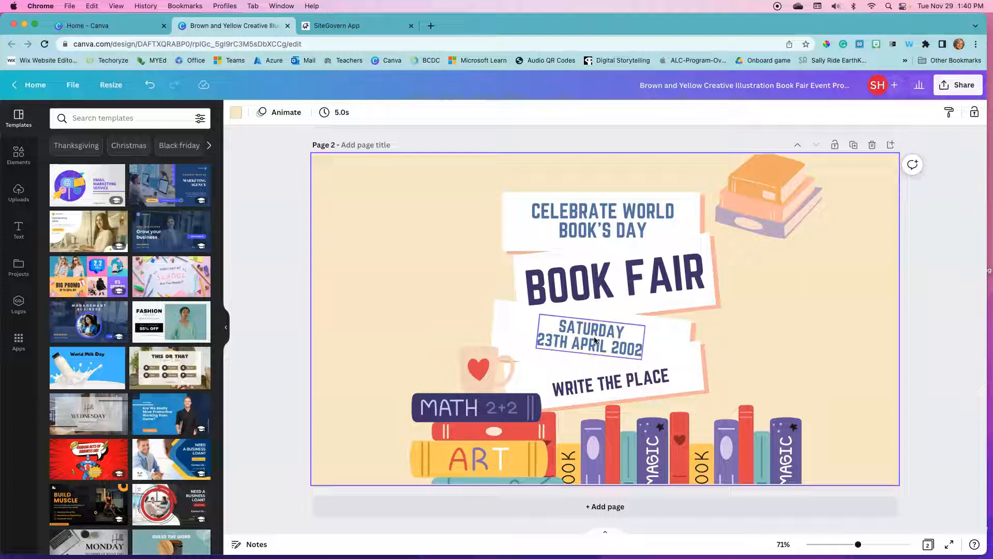
click(810, 259)
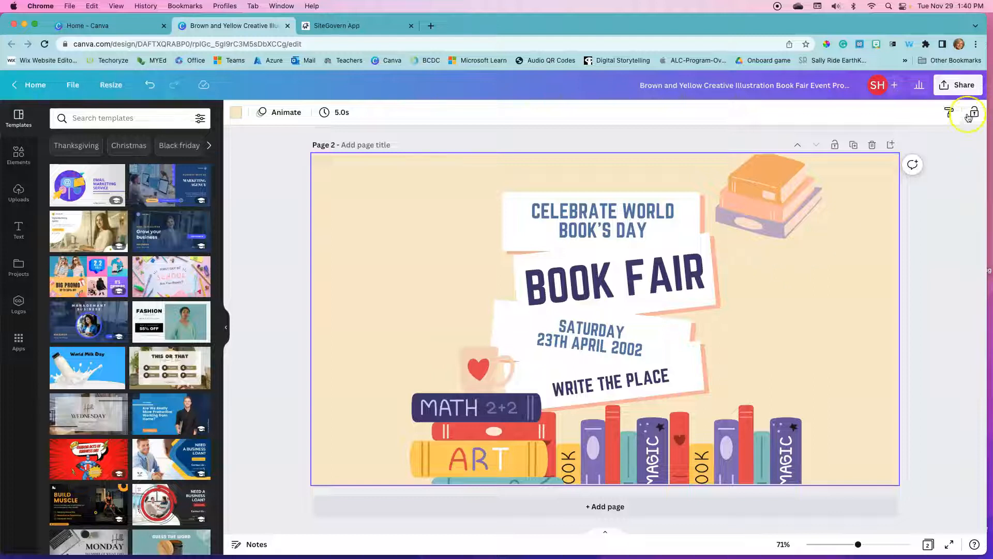
Step: Choose only page 2 in the design's PNG download options and close them without downloading
click(958, 85)
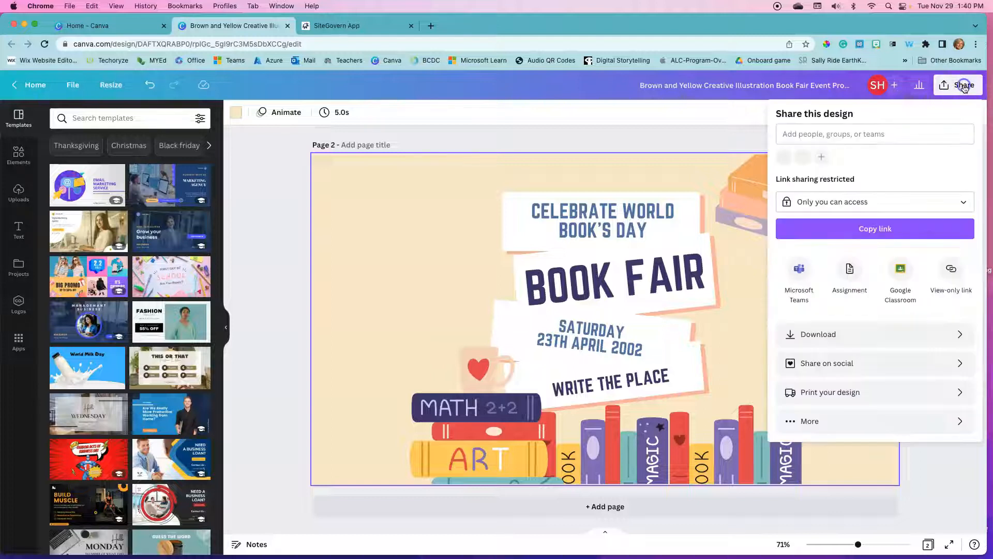
click(828, 336)
click(843, 282)
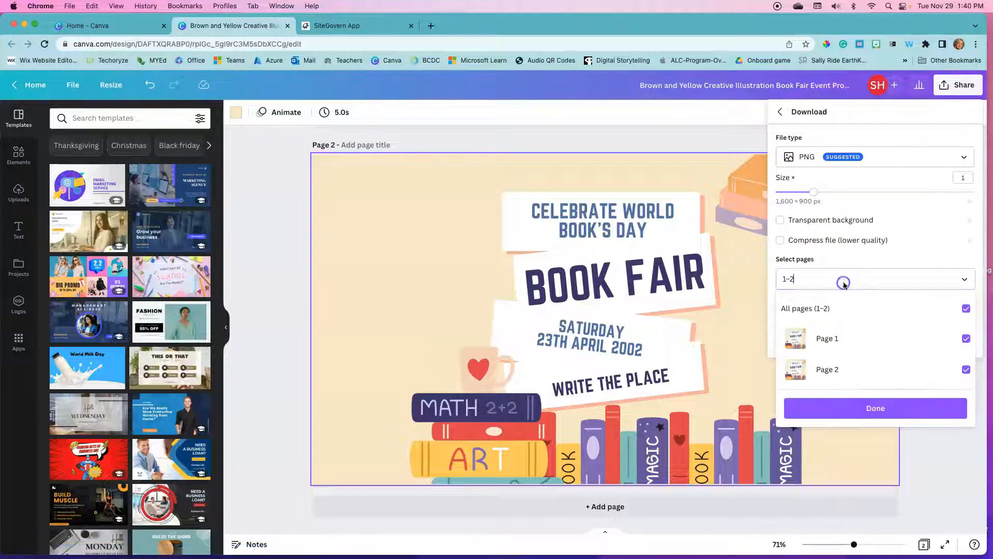
click(966, 308)
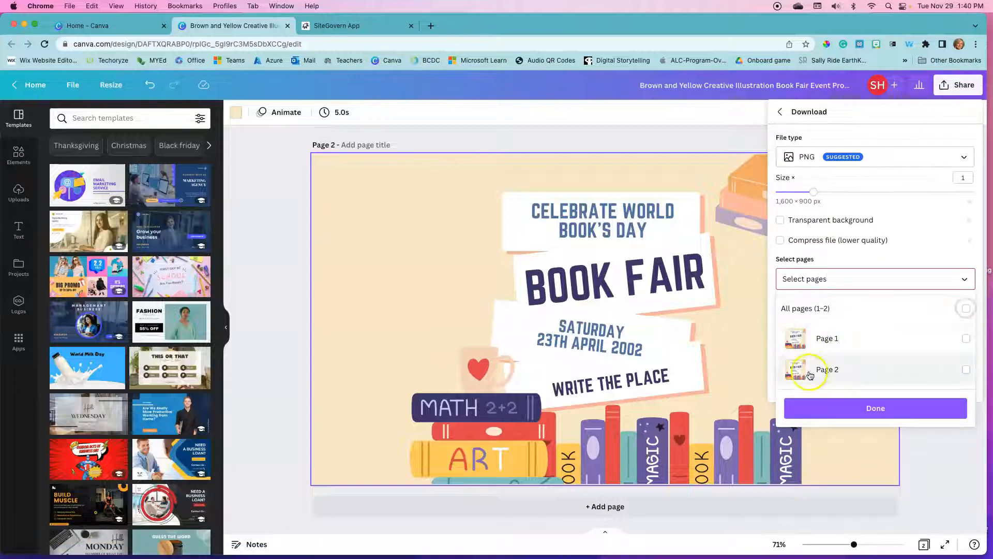
click(965, 370)
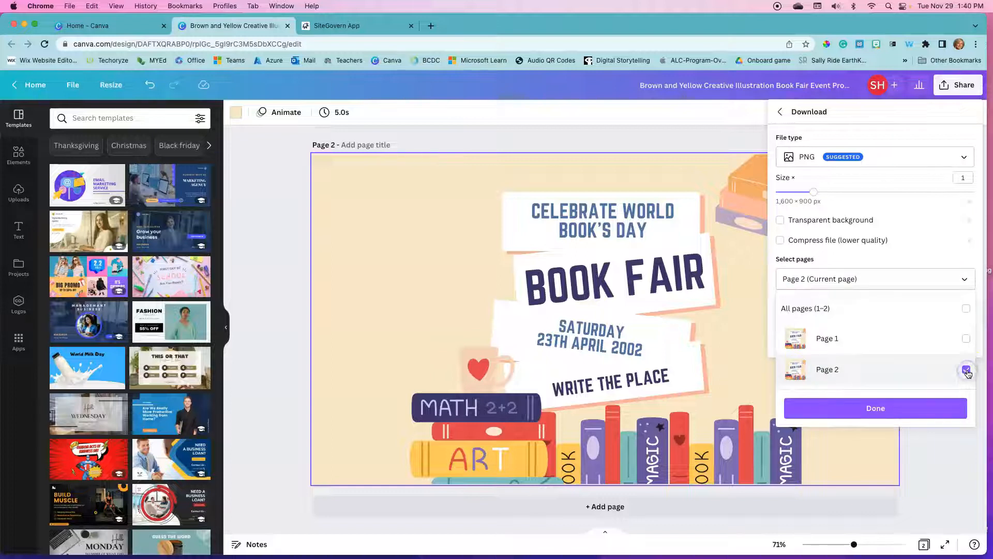
click(676, 270)
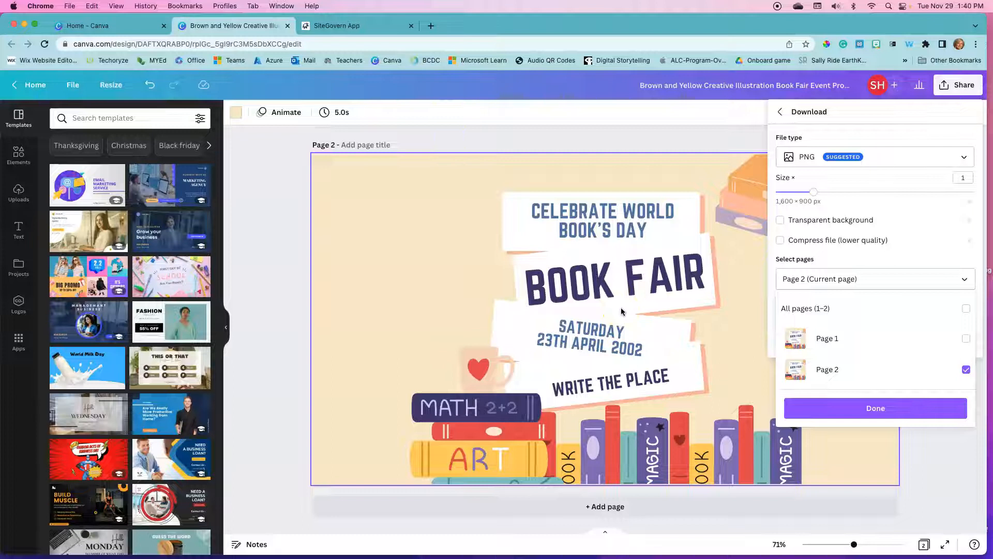
click(437, 116)
Step: Return to the home page and search the templates for "hot lunch"
click(34, 84)
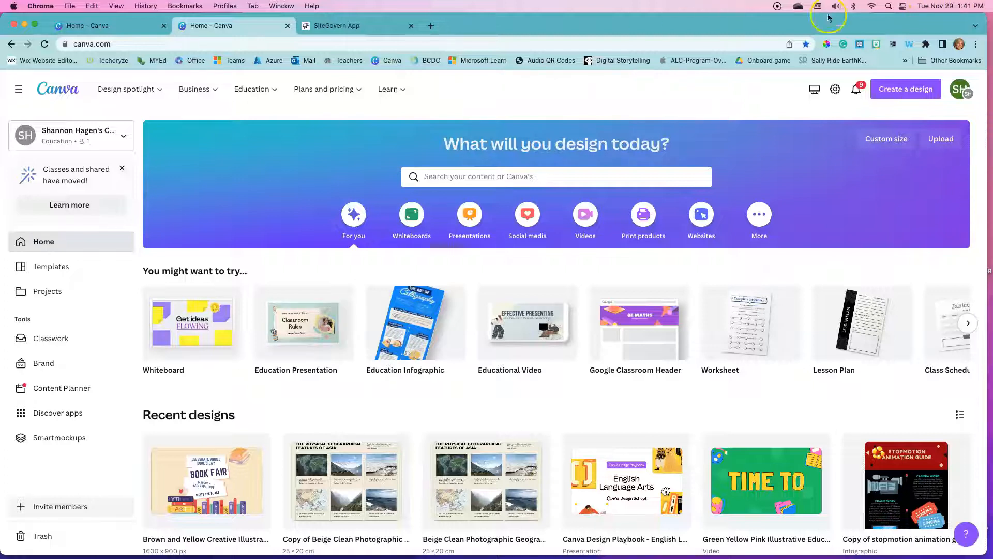
click(425, 177)
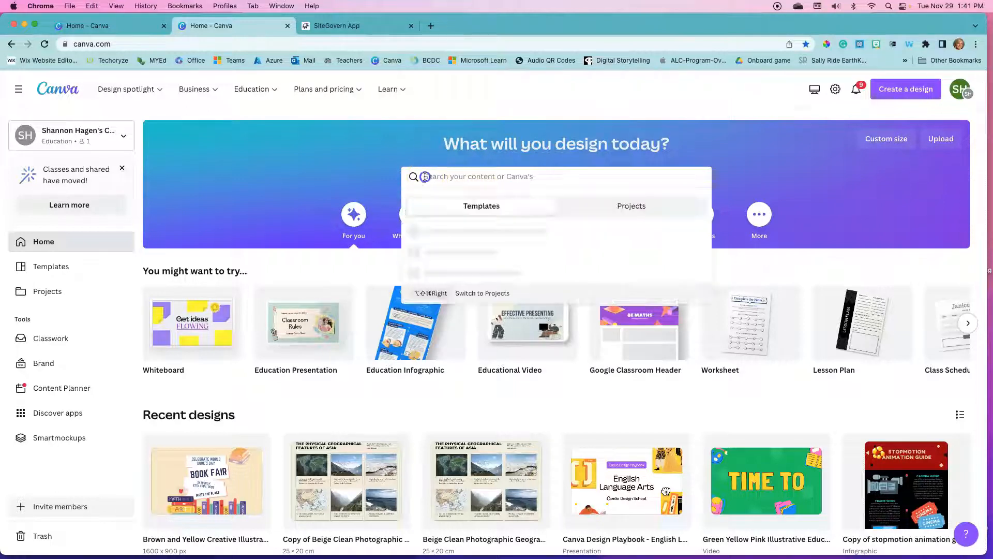
text(hot lunch)
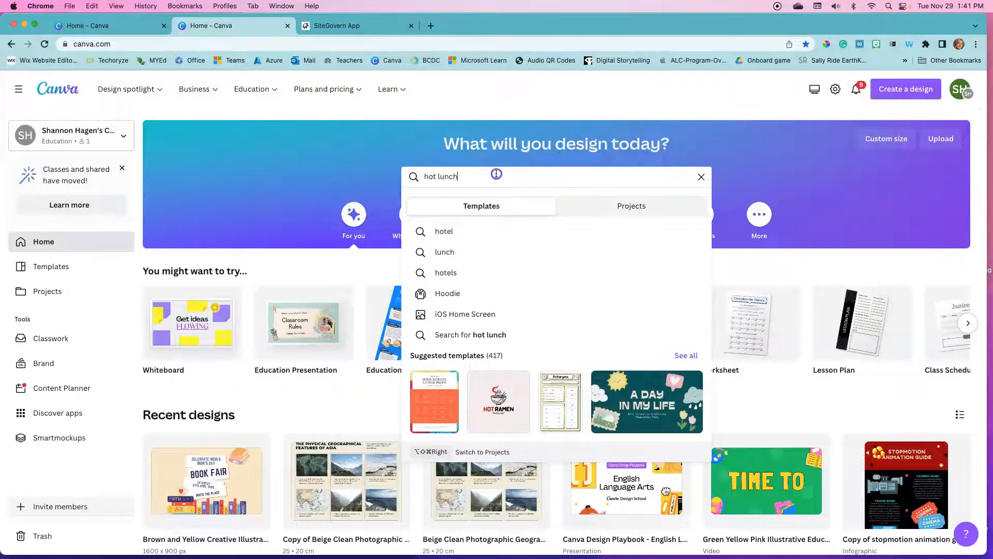
key(Return)
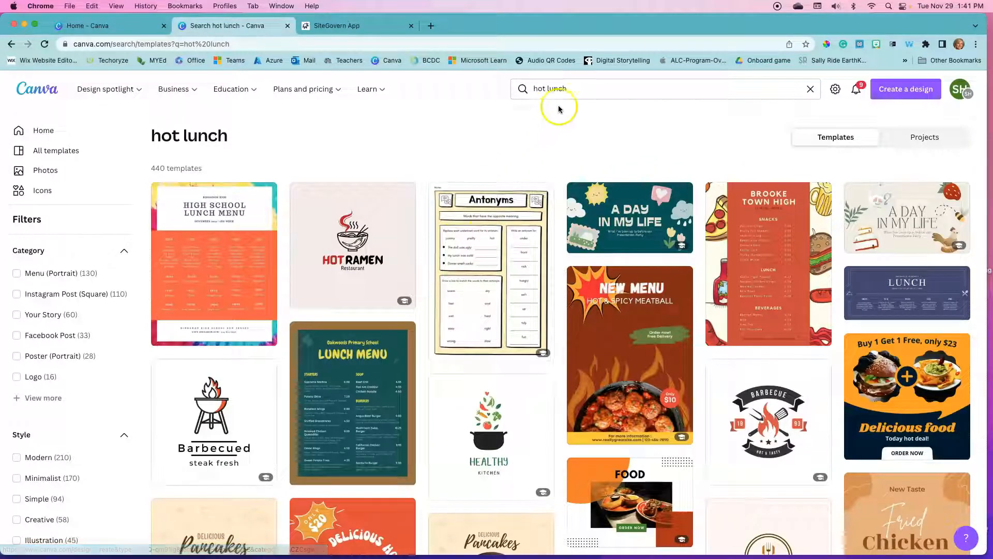
Step: Replace the template search term with "food" and run the search
drag(569, 88, 529, 89)
text(fo)
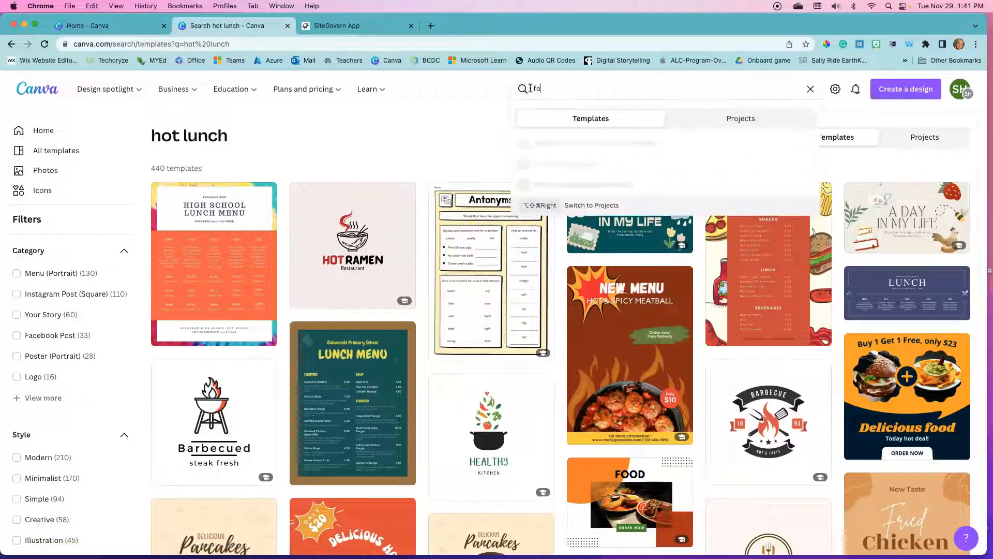
key(Return)
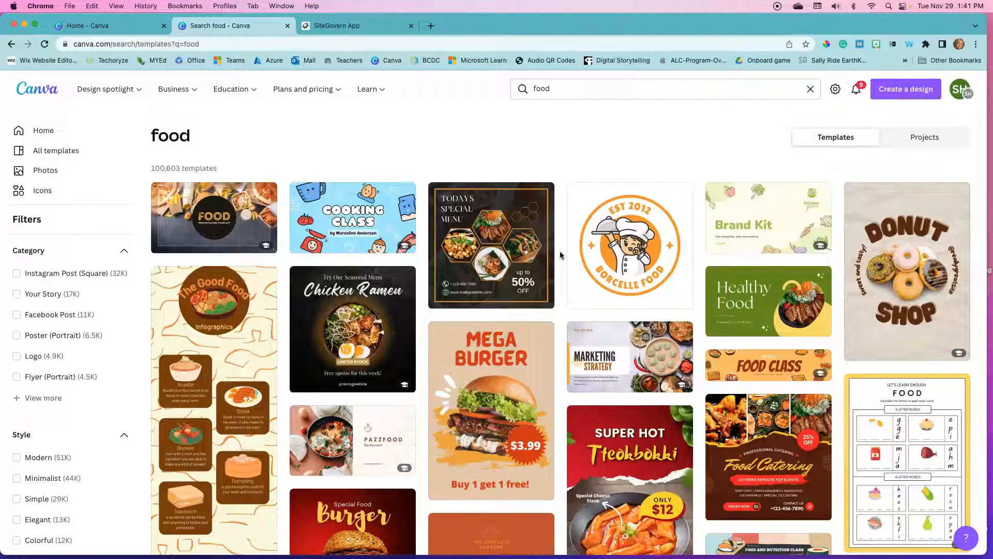
Step: Filter the food templates by the Presentation (16:9) category and look through the matching designs
scroll(560, 254, down, 3)
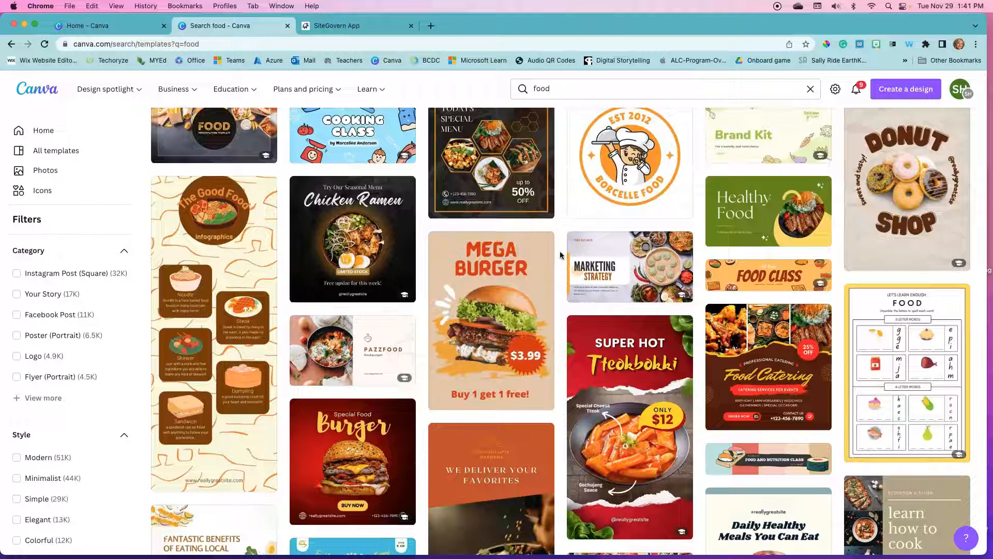
scroll(560, 254, up, 1)
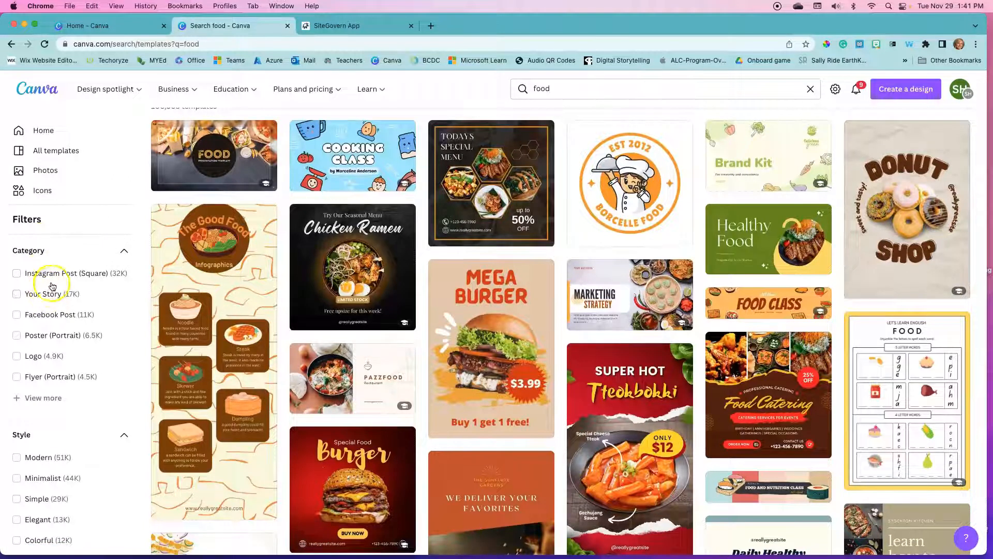
click(47, 401)
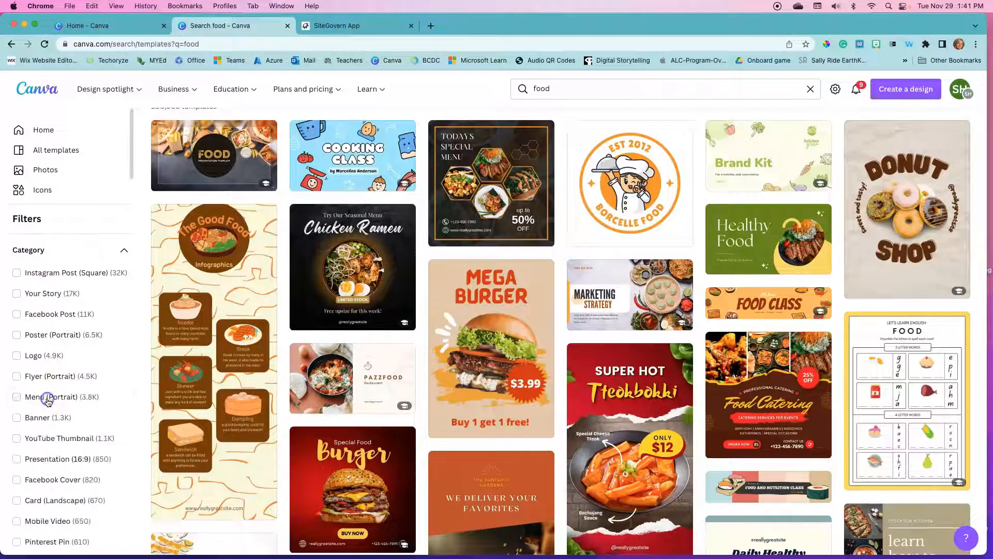
scroll(61, 371, down, 3)
scroll(61, 371, down, 1)
click(62, 281)
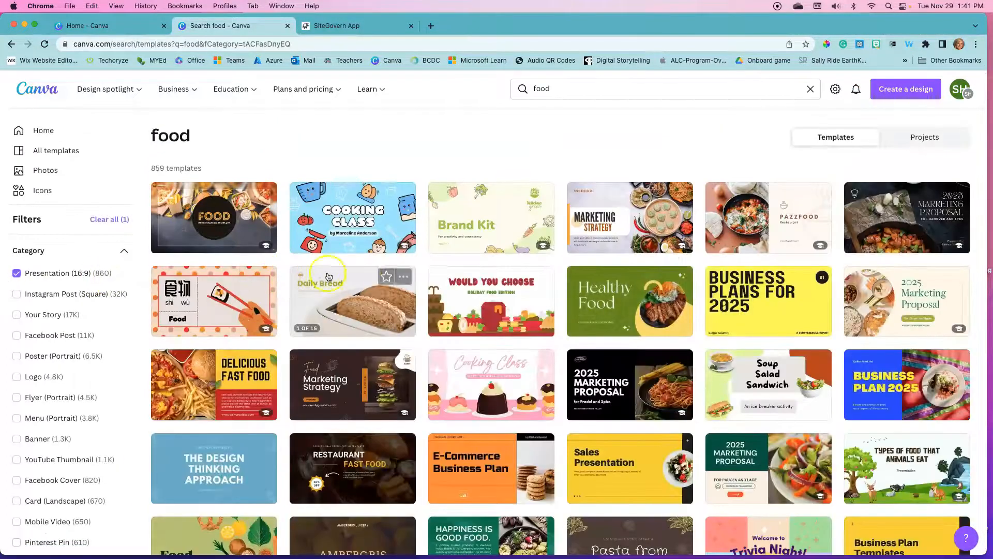
scroll(584, 373, down, 5)
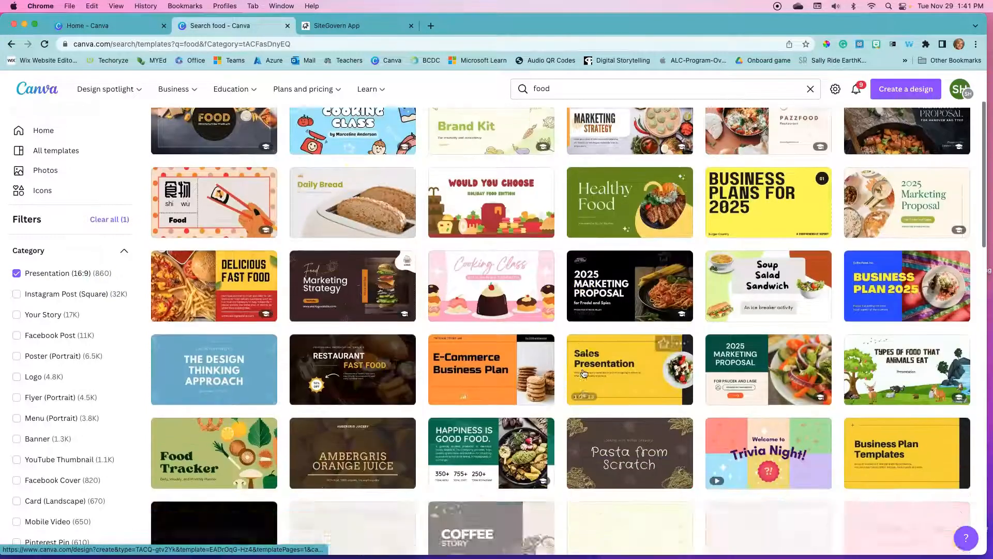
scroll(584, 373, down, 2)
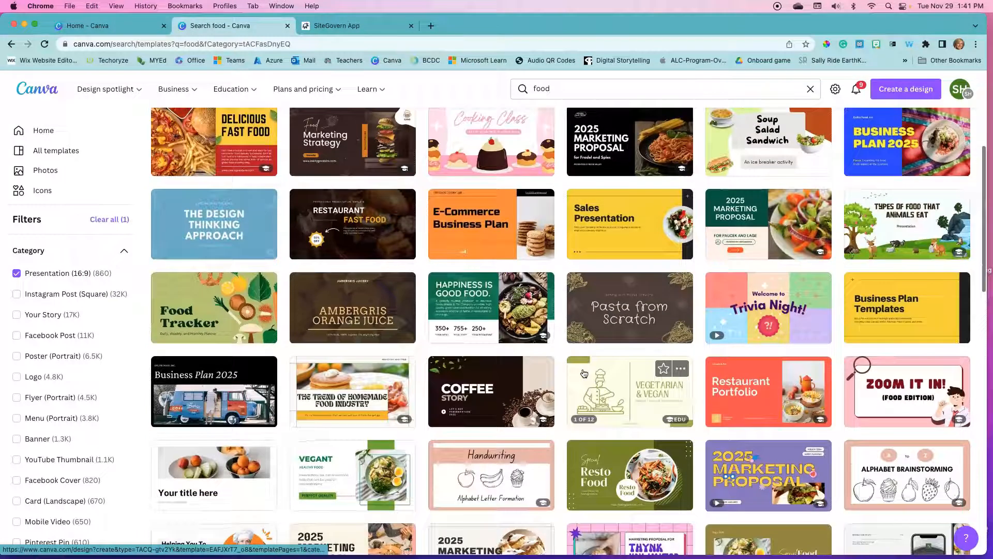
scroll(584, 373, up, 6)
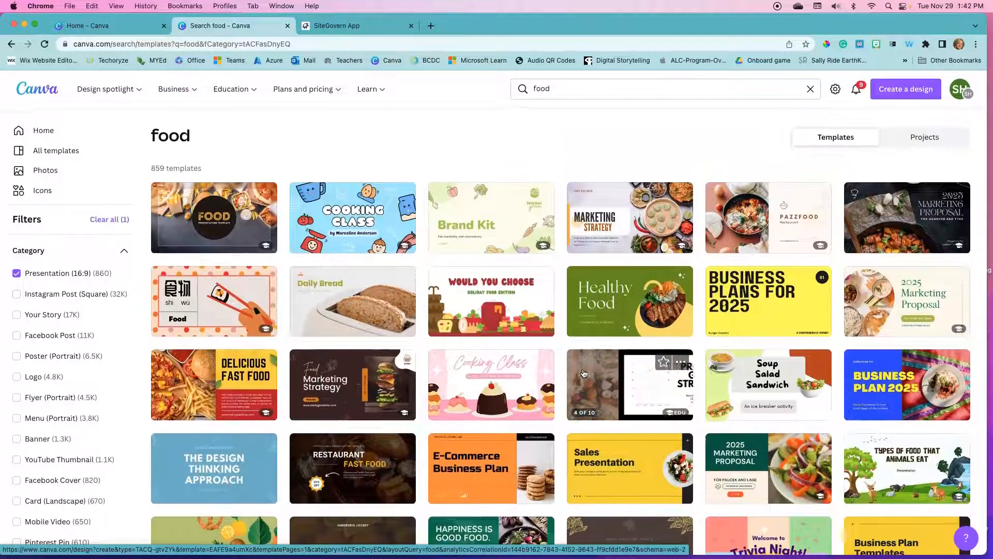
Step: Clear the Presentation (16:9) filter and browse the food templates across all categories
click(27, 282)
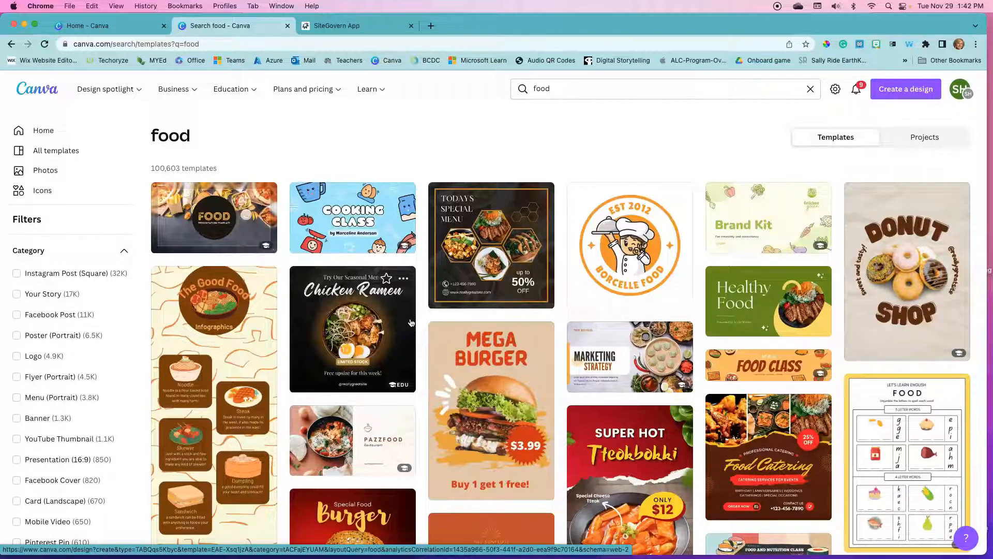
scroll(766, 403, down, 3)
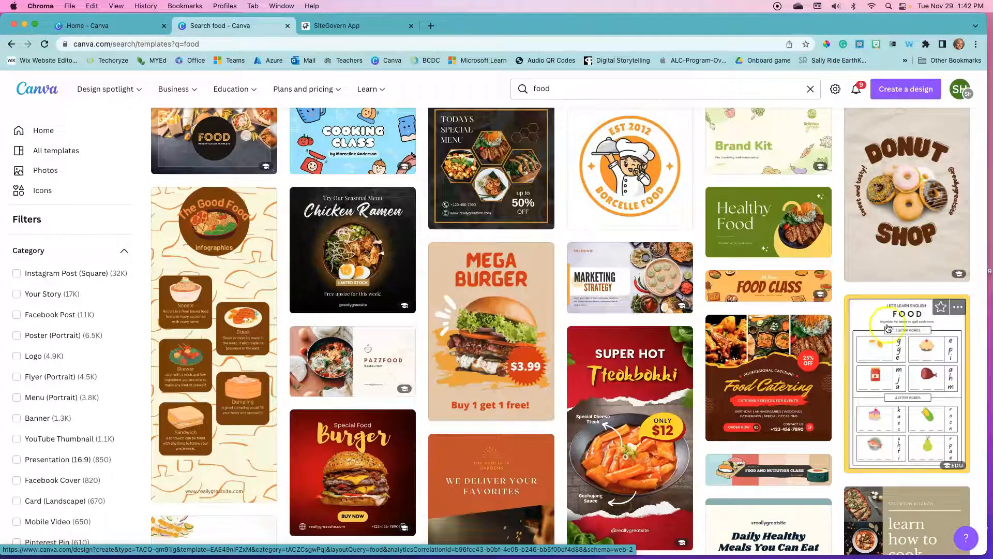
scroll(886, 315, down, 1)
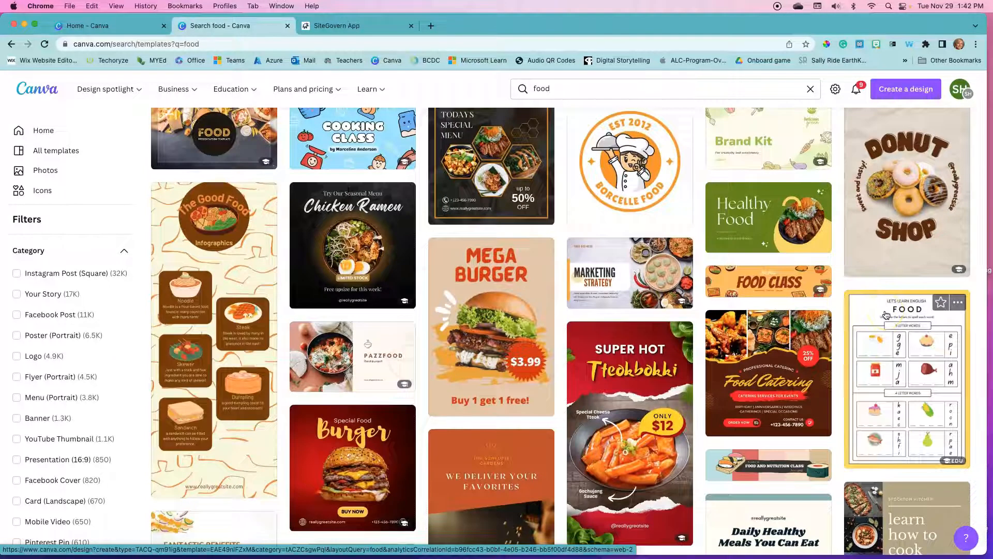
scroll(886, 315, down, 9)
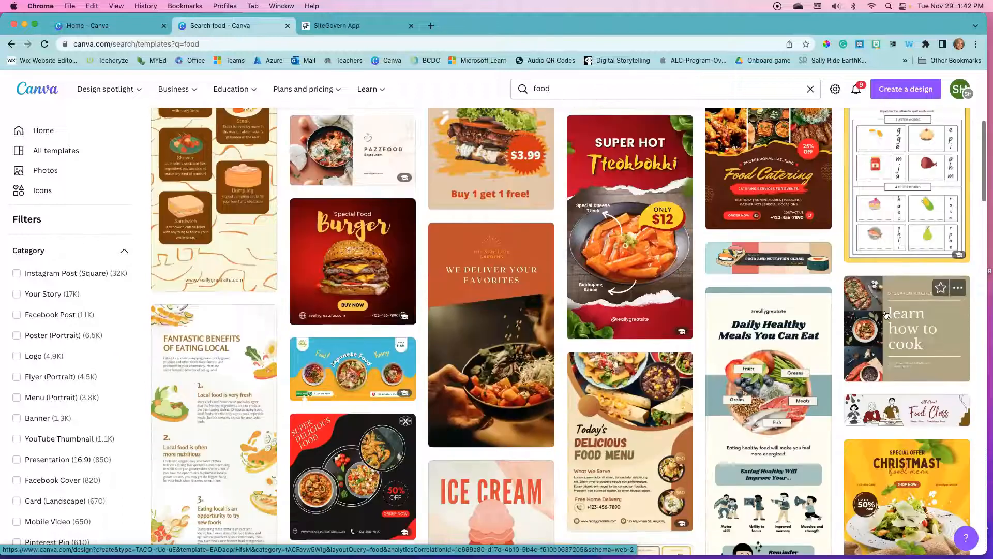
scroll(886, 315, down, 2)
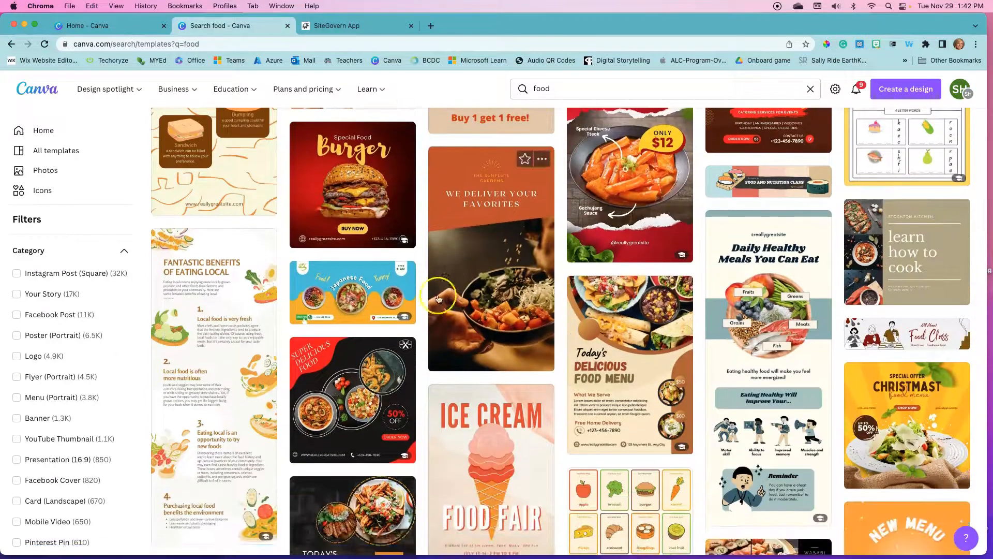
scroll(339, 276, down, 5)
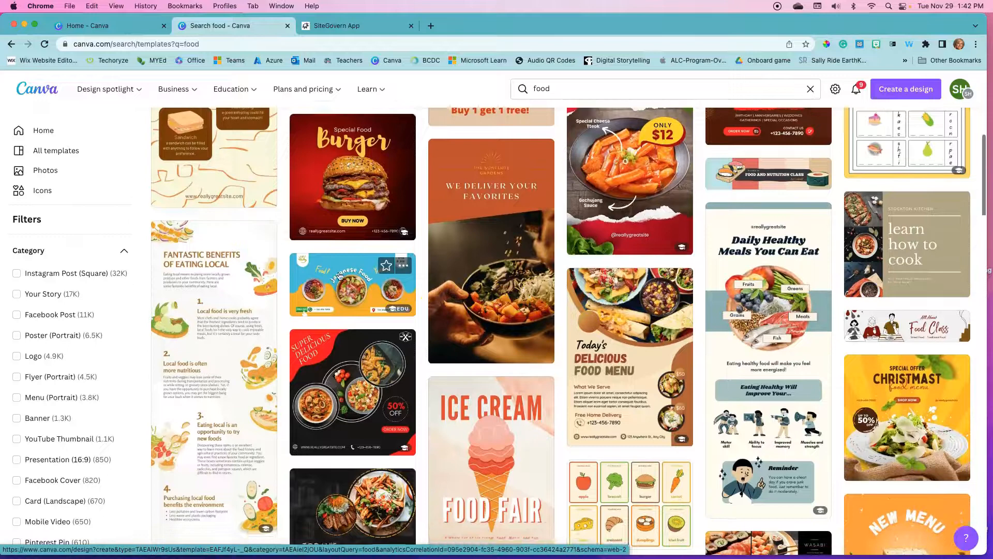
scroll(277, 274, down, 8)
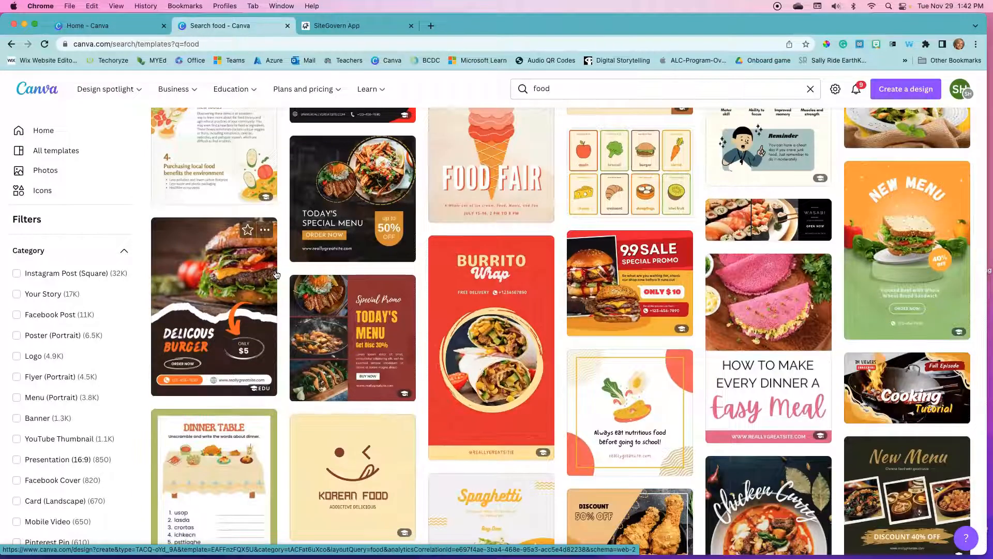
scroll(277, 275, down, 4)
scroll(277, 274, down, 10)
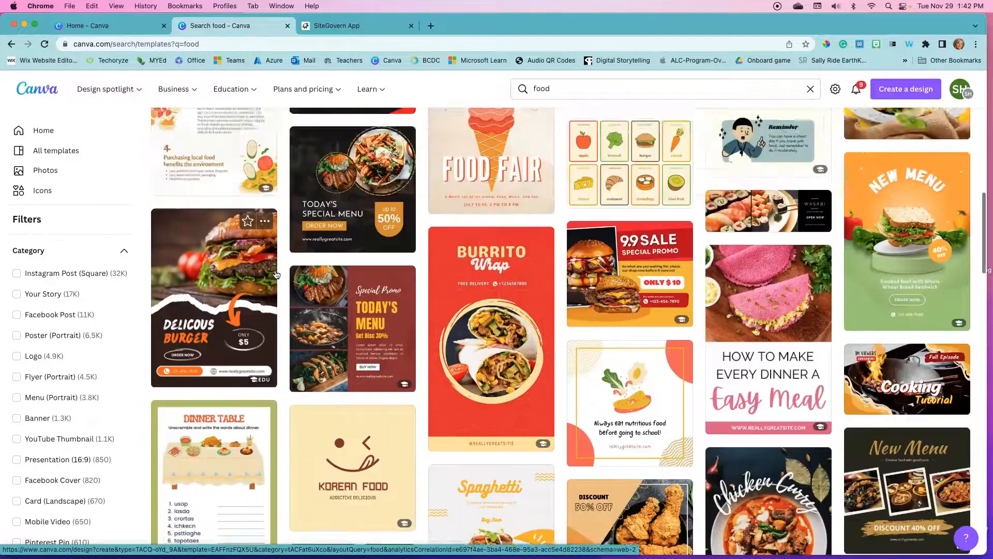
scroll(277, 274, up, 10)
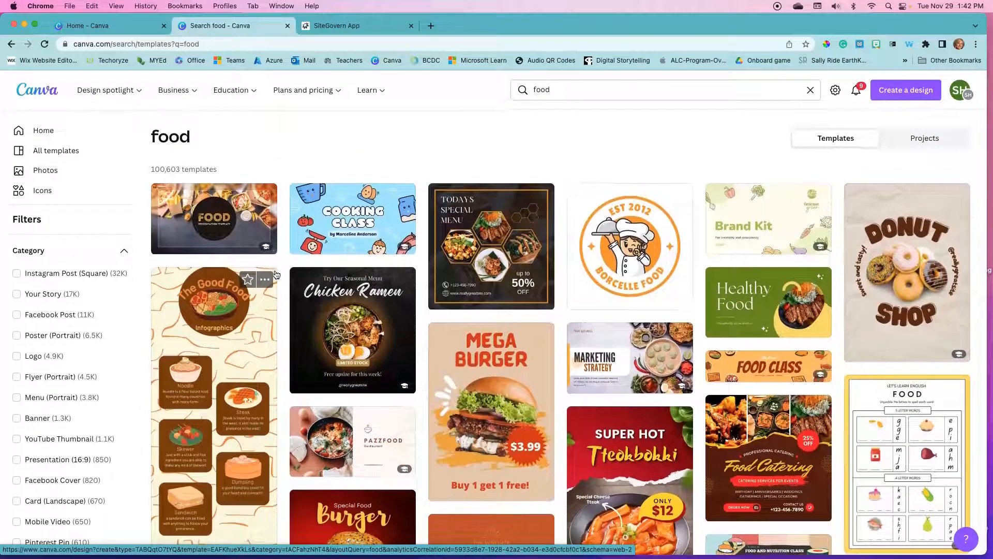
Step: Open the blue Cooking Class presentation template as a new design
click(360, 240)
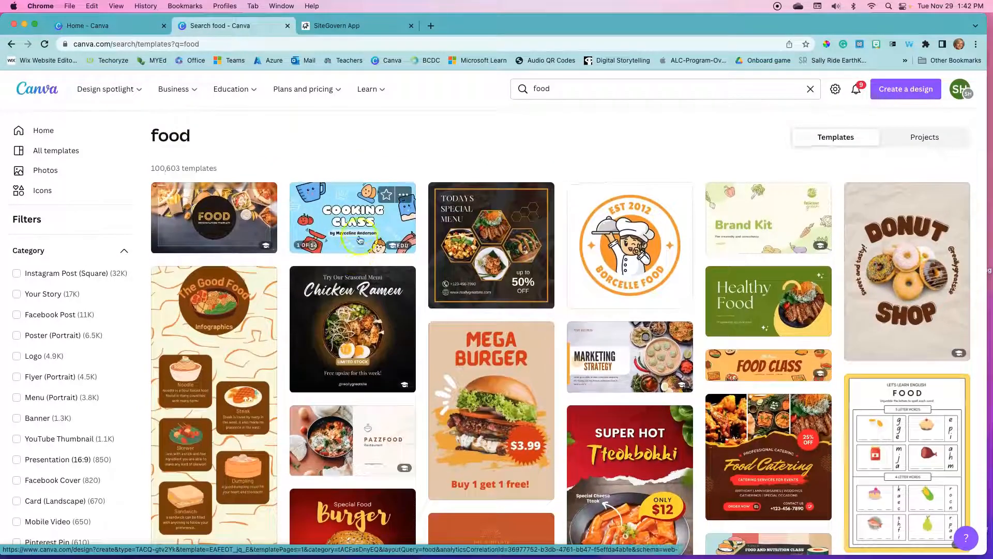
click(336, 220)
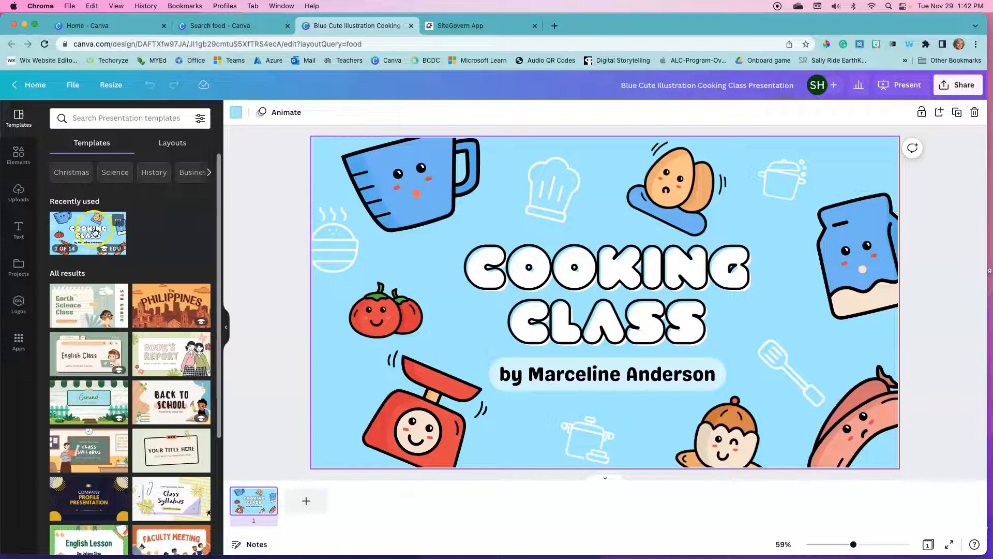
Step: Show the Cooking Class template's page layouts and resize the design to 1600 × 900 px
click(94, 232)
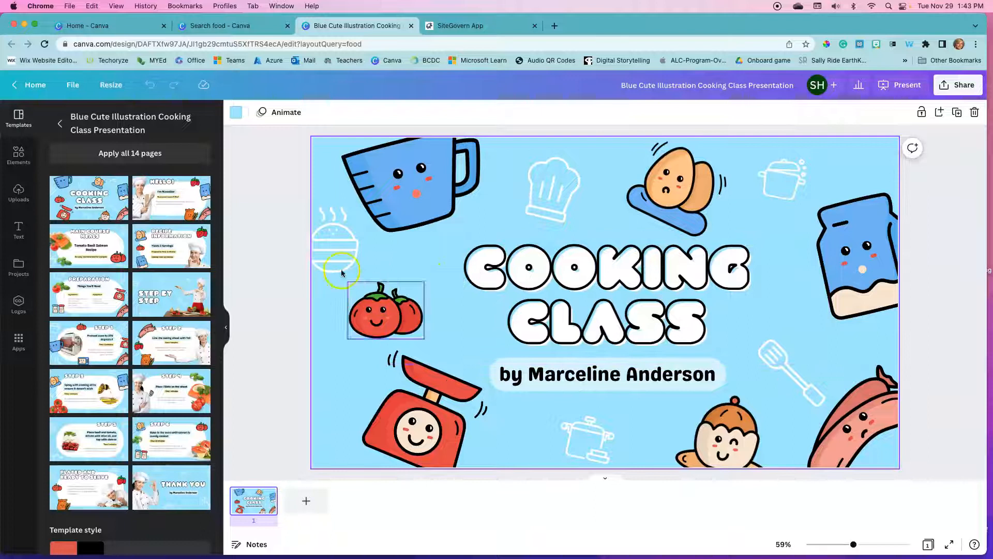
click(118, 92)
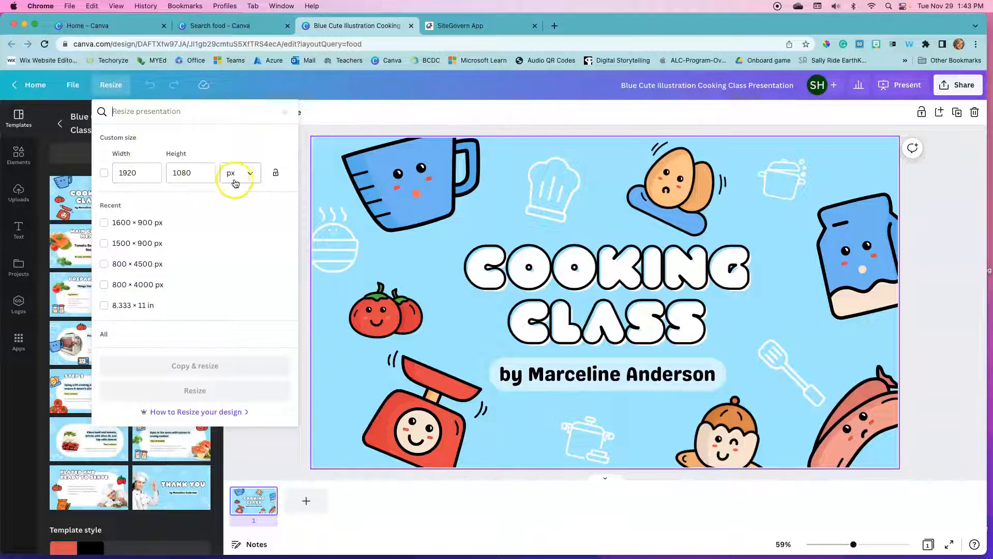
click(136, 174)
text(1600)
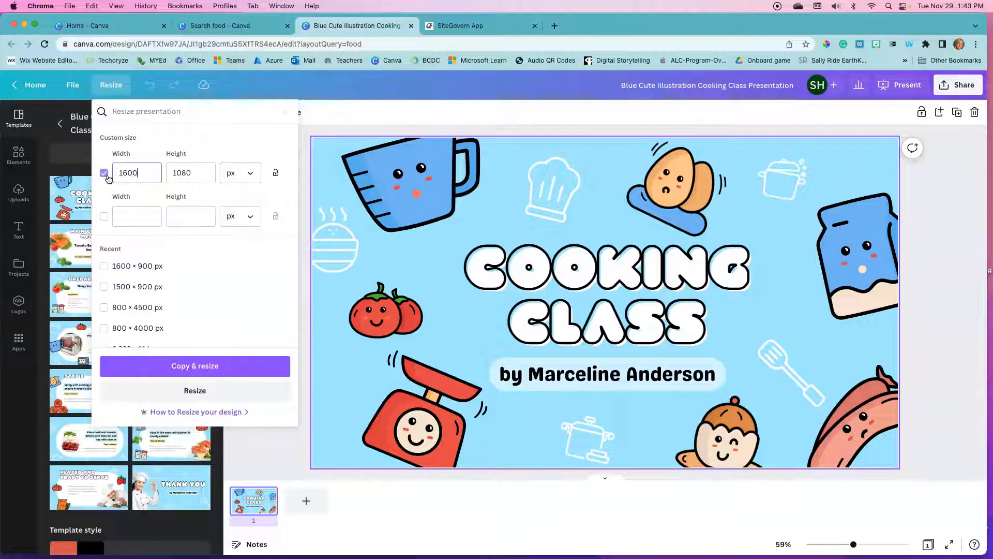
key(Tab)
text(900)
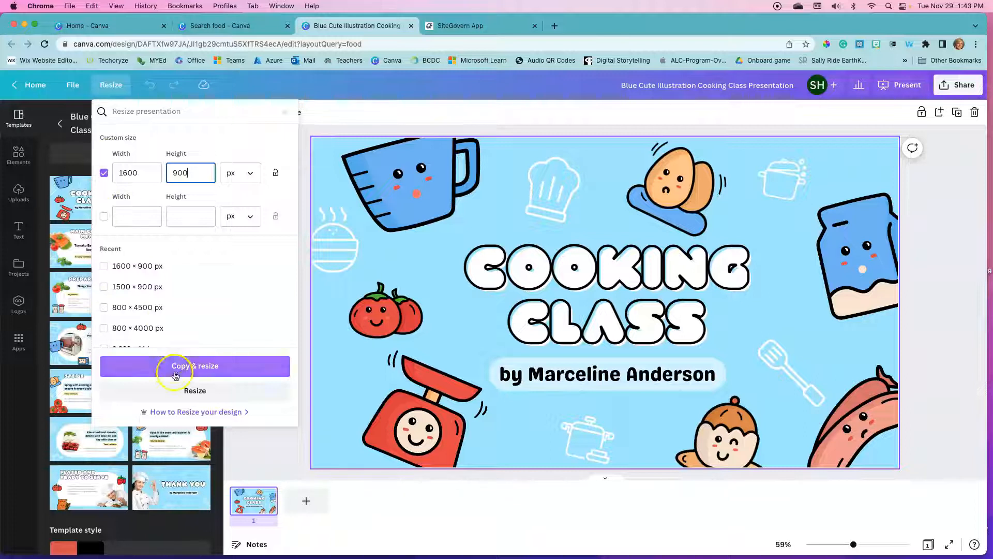
click(191, 391)
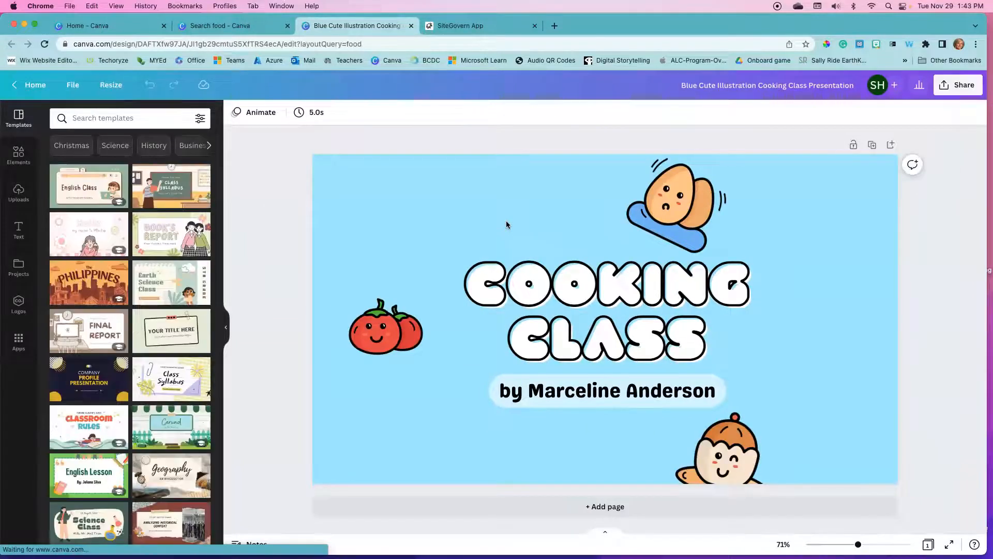
click(504, 233)
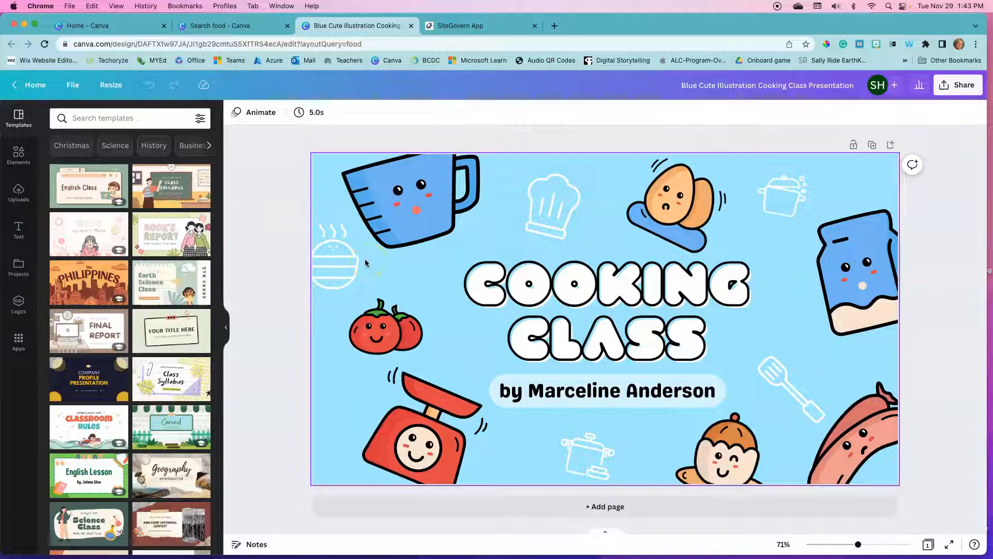
Step: Shrink the blue measuring cup and the tomatoes, keeping both within the page beside the title
drag(405, 197, 420, 219)
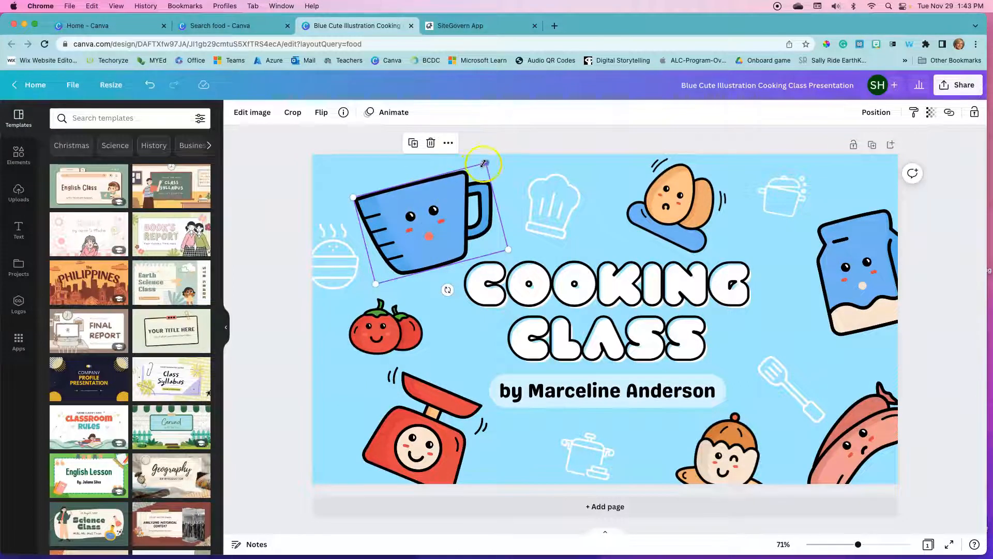
drag(483, 165, 452, 198)
drag(417, 241, 424, 209)
click(384, 328)
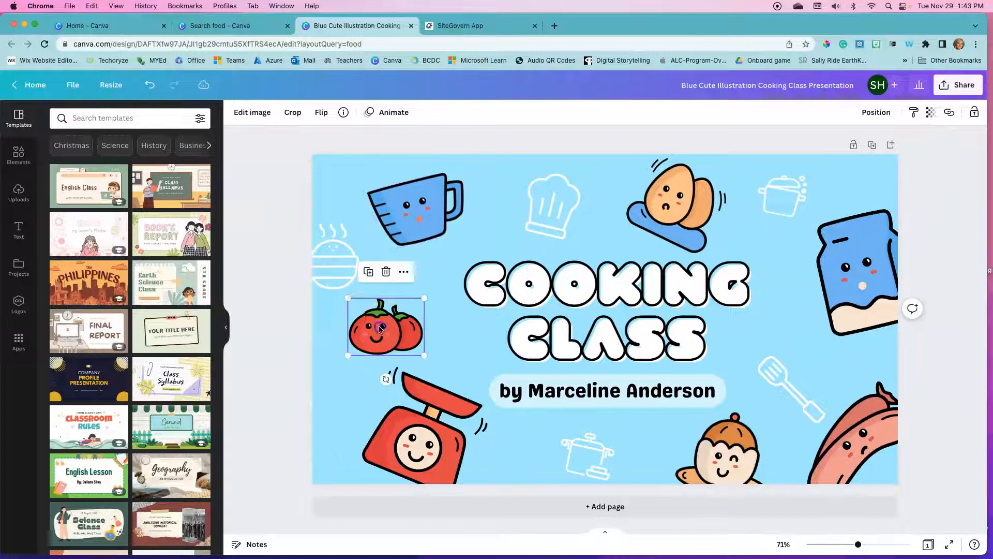
drag(348, 299, 372, 312)
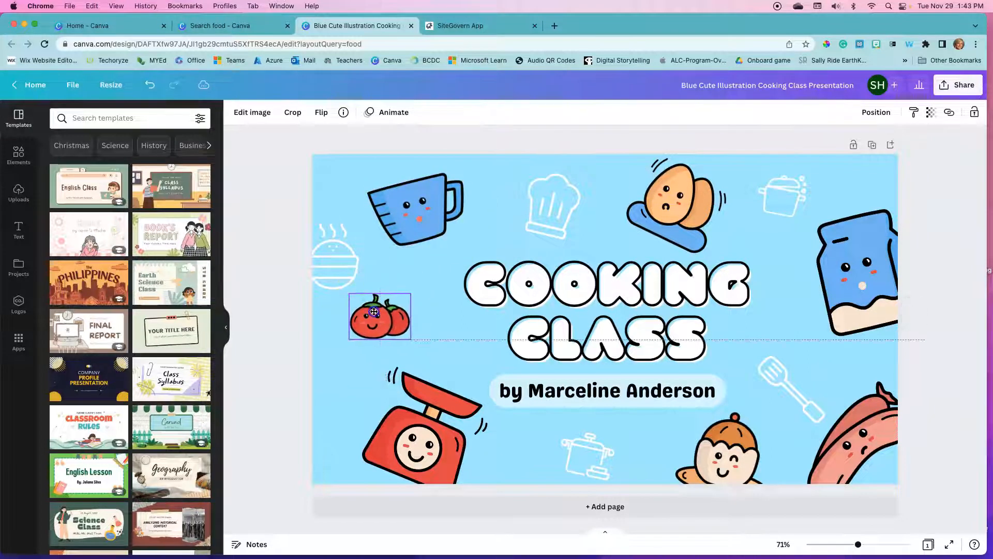
Step: Make the red kitchen scale and the brown-capped character at the page's lower edge smaller, moving the scale clear of the edge
click(392, 362)
drag(391, 360, 411, 400)
drag(438, 434, 396, 400)
click(737, 459)
drag(782, 421, 747, 455)
click(849, 287)
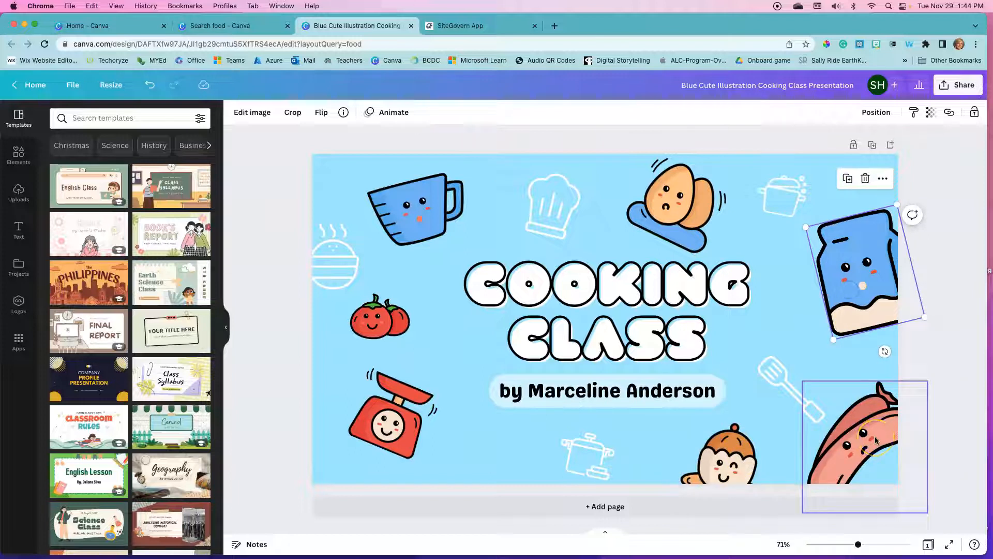
Step: Replace the COOKING CLASS title text with "HOT LUNCH"
click(226, 327)
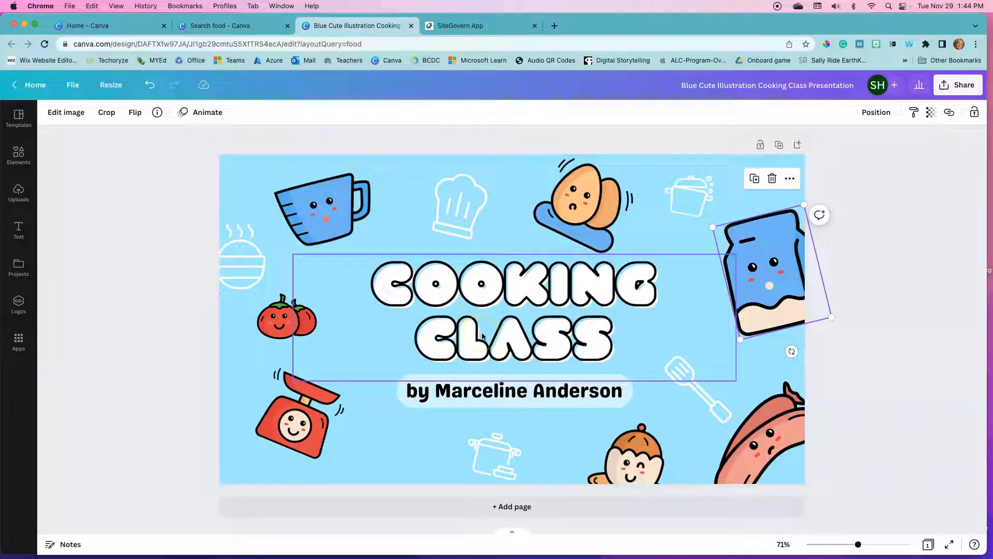
double_click(526, 337)
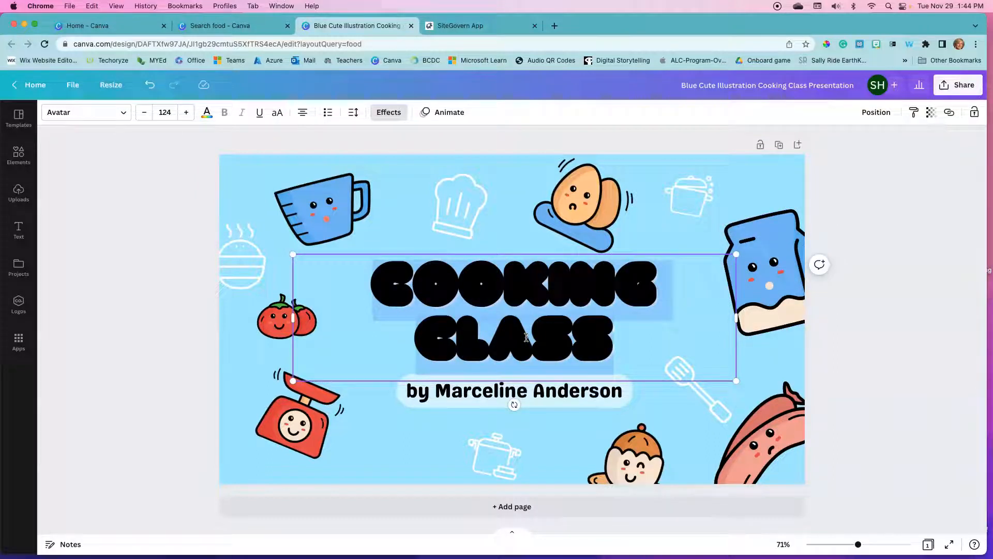
text(HOT )
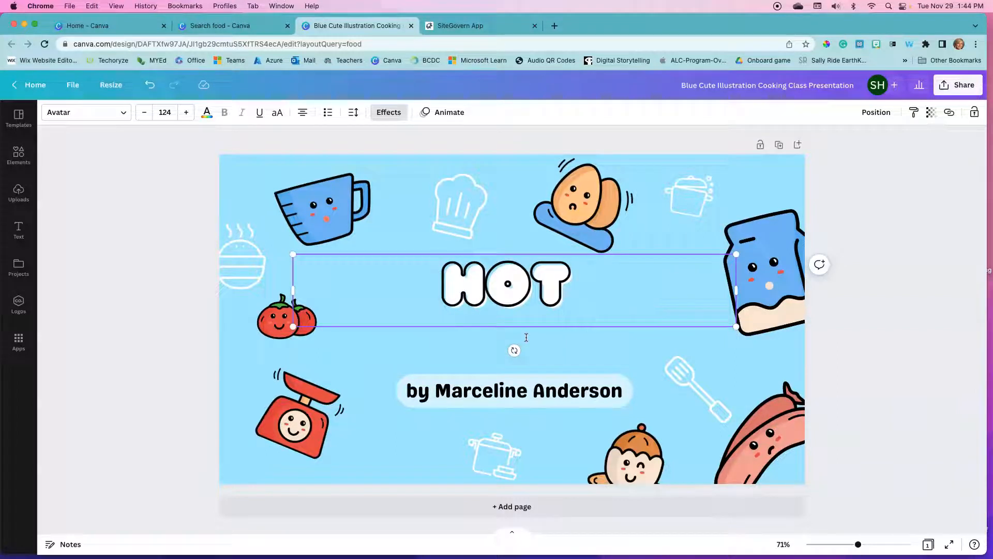
text(LUNCH)
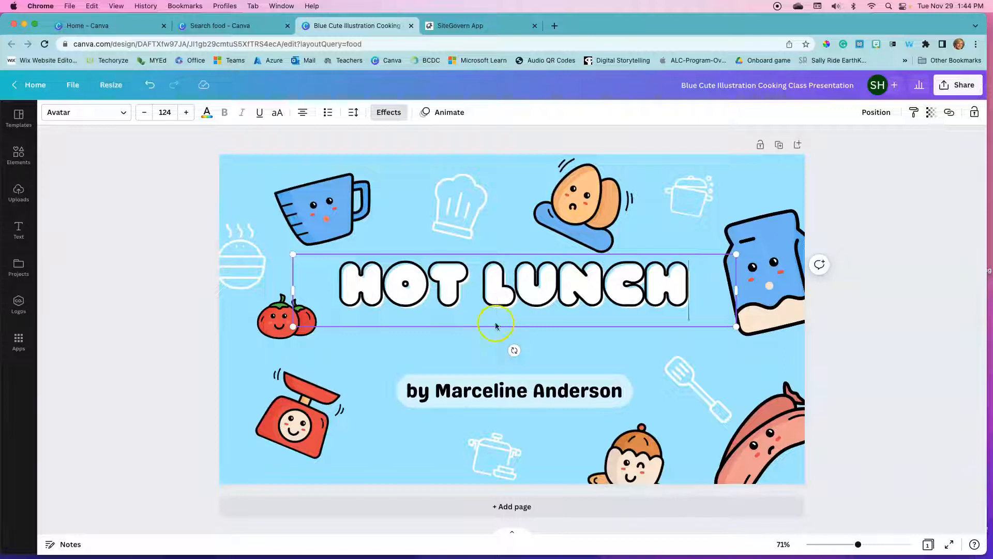
Step: Change the font of the HOT LUNCH title to Lovelo
drag(690, 289, 352, 290)
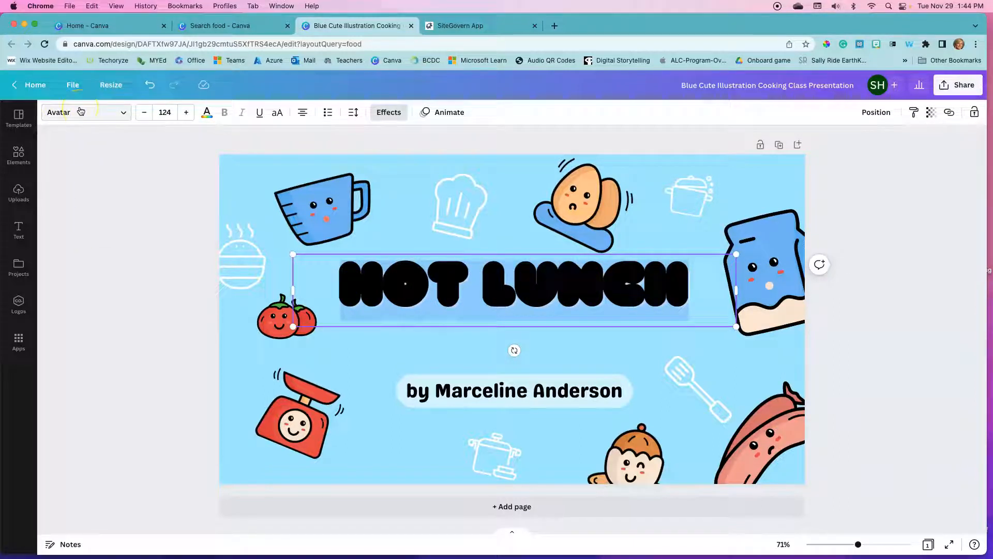
click(124, 113)
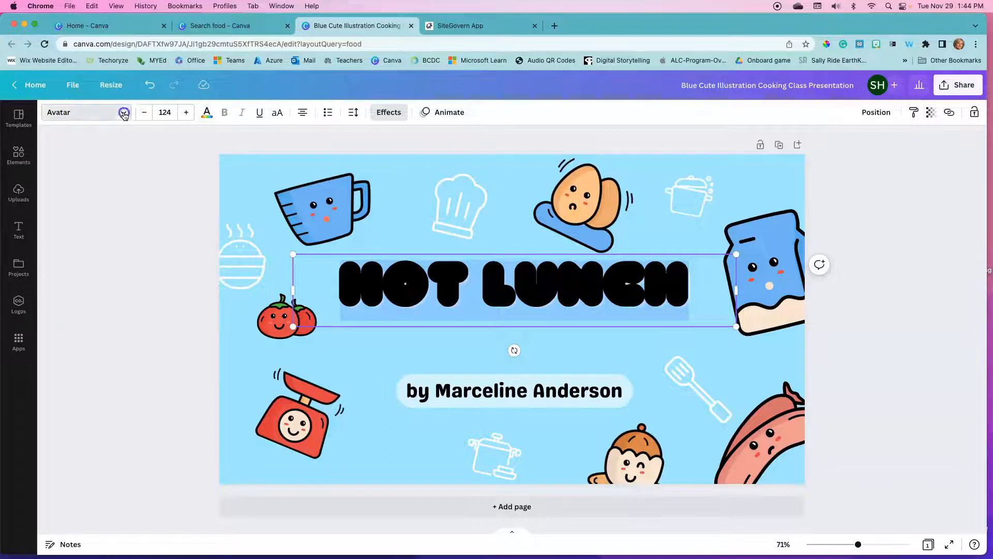
scroll(104, 401, down, 5)
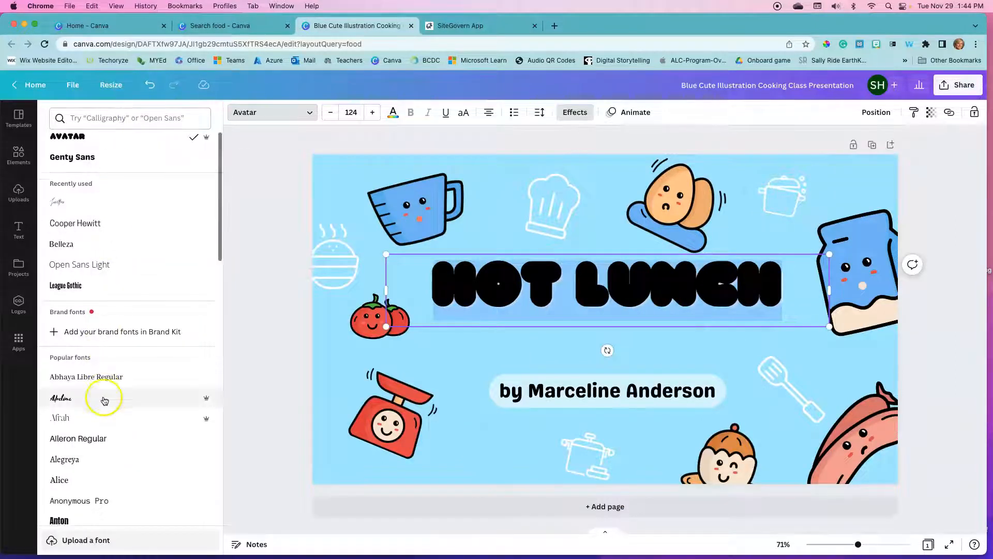
scroll(104, 401, down, 15)
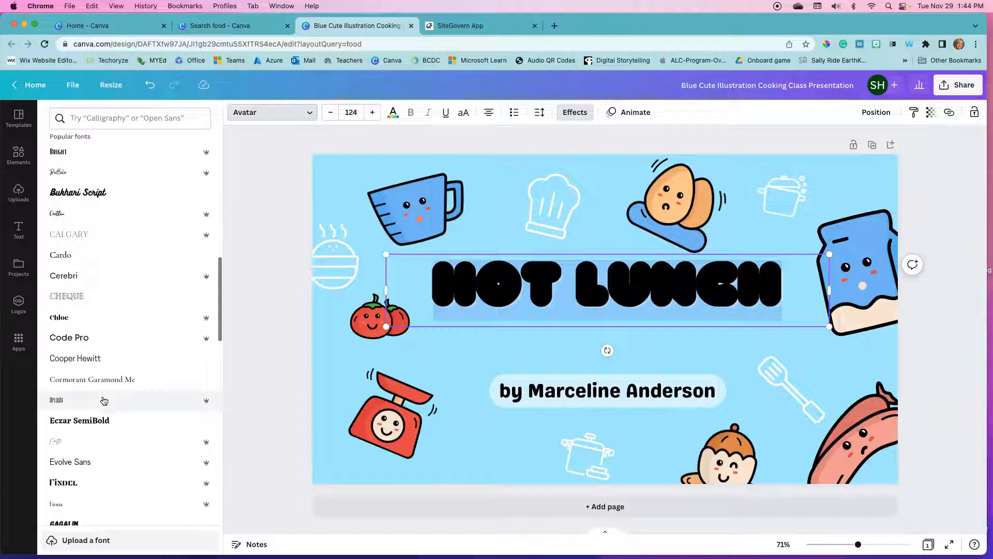
scroll(104, 401, down, 6)
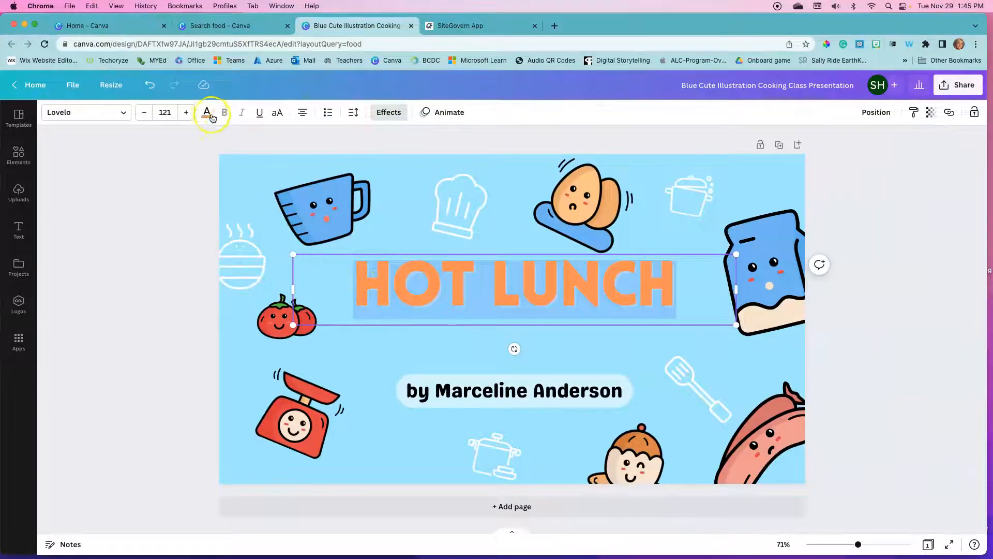
Step: Color the HOT LUNCH title text dark teal from the default colors
click(207, 113)
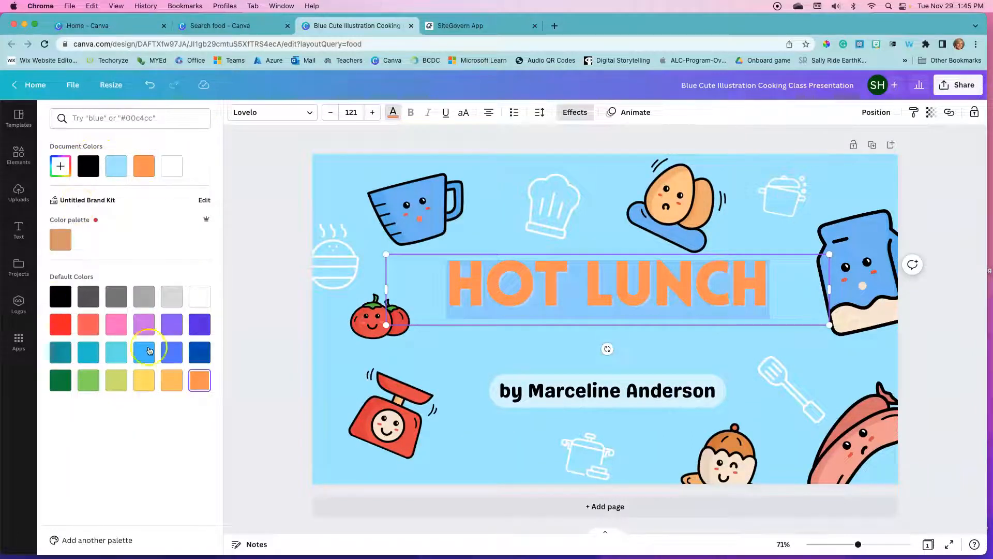
click(61, 353)
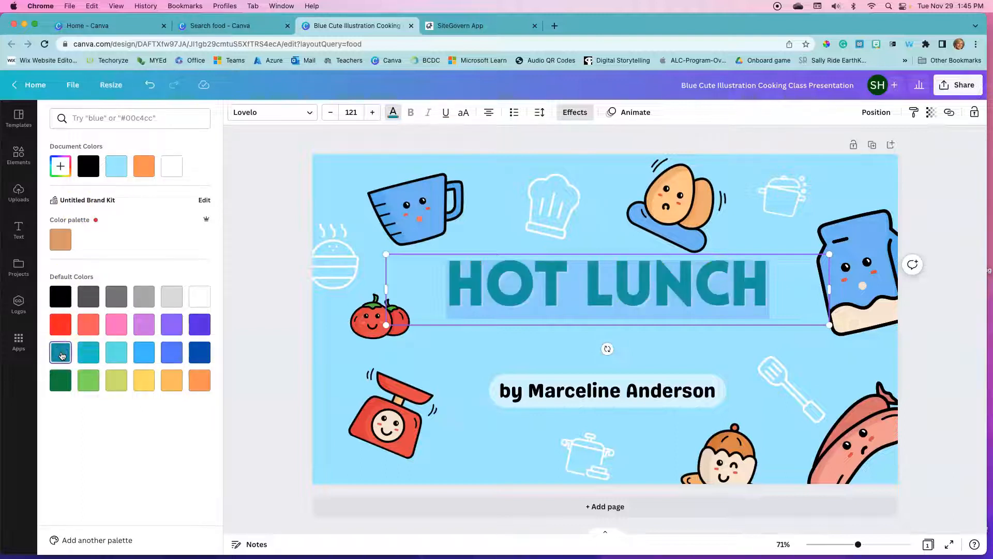
click(446, 354)
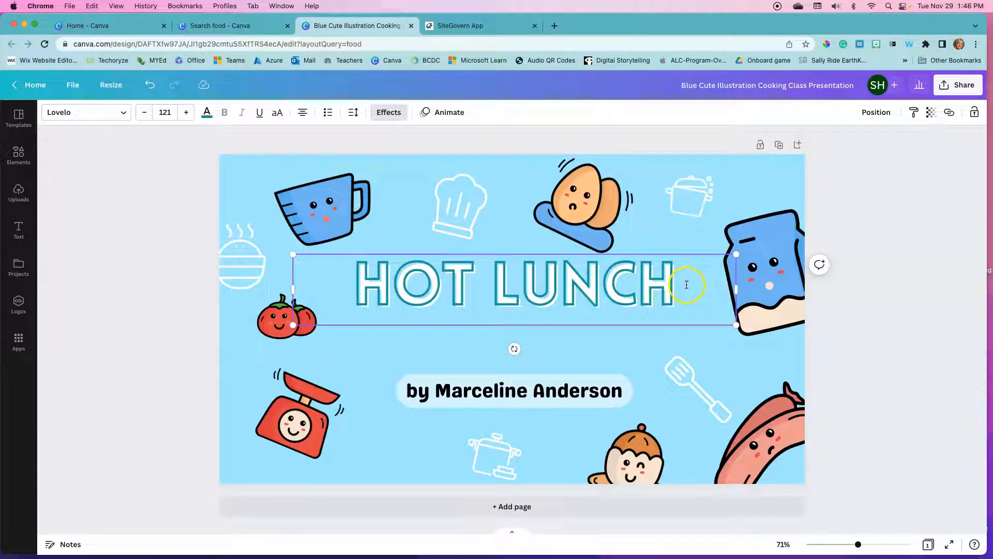
Step: Set the Splice effect color of the HOT LUNCH title to coral red
drag(687, 285, 364, 282)
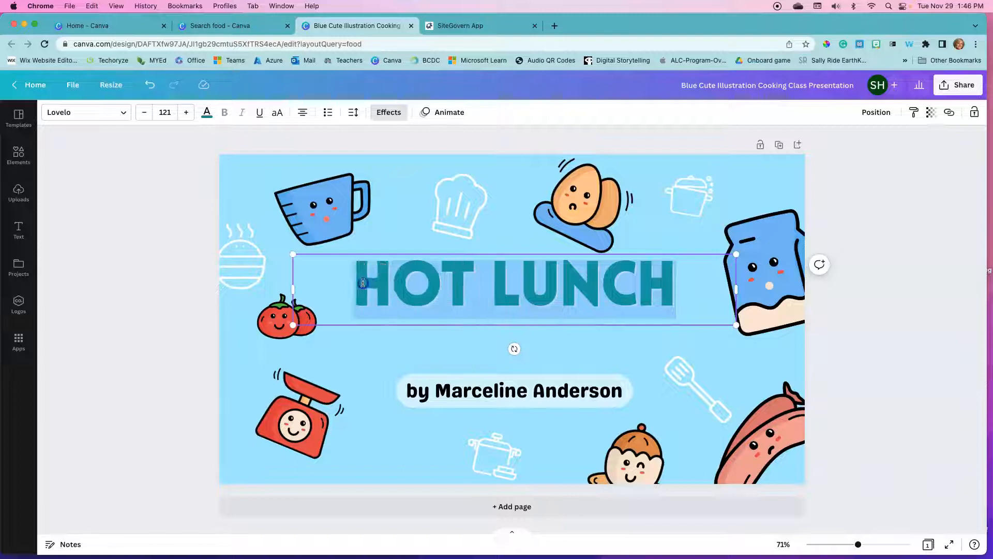
click(394, 115)
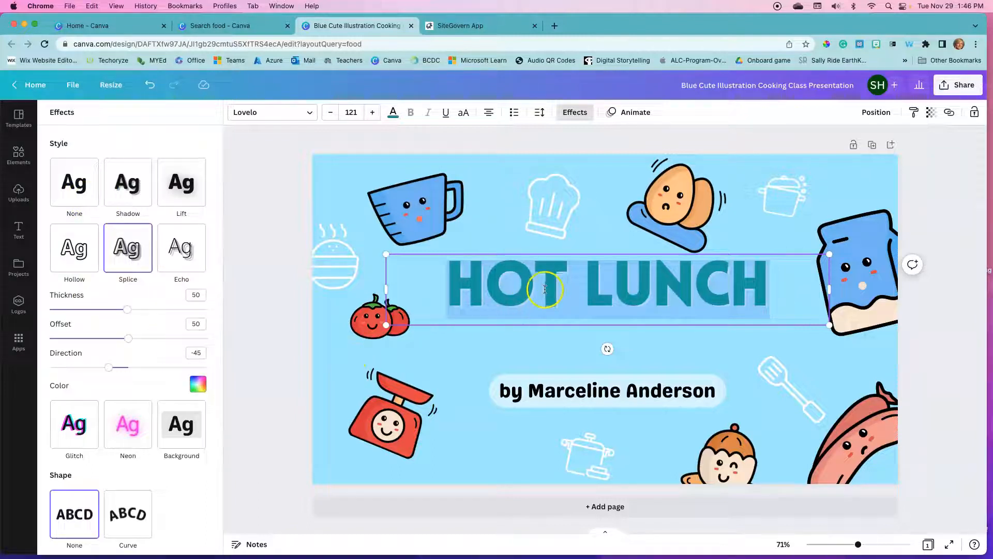
click(198, 385)
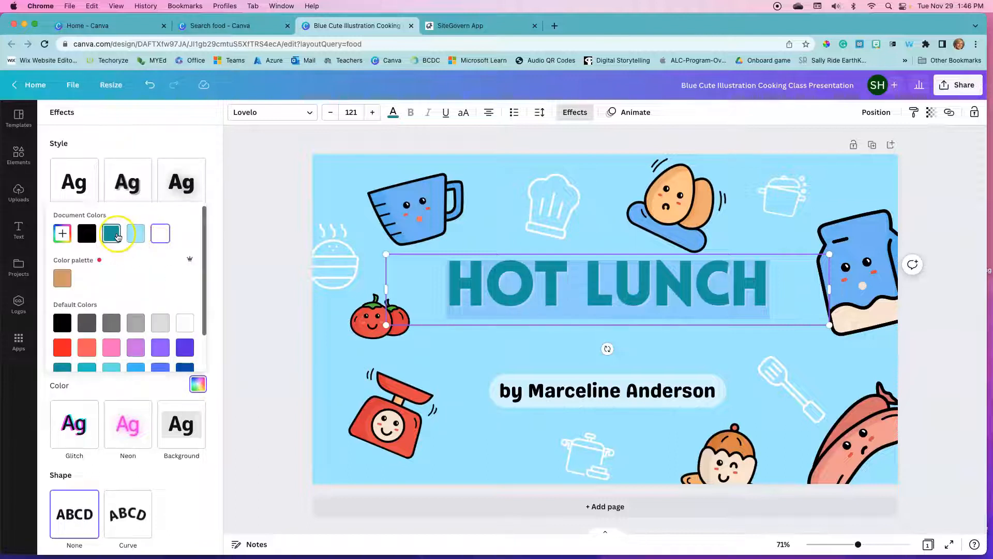
click(91, 347)
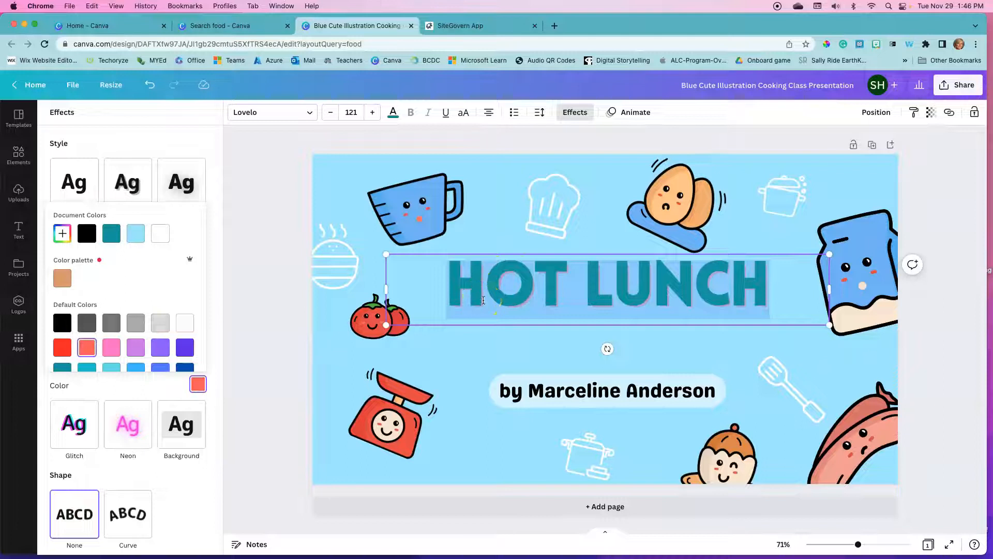
click(150, 269)
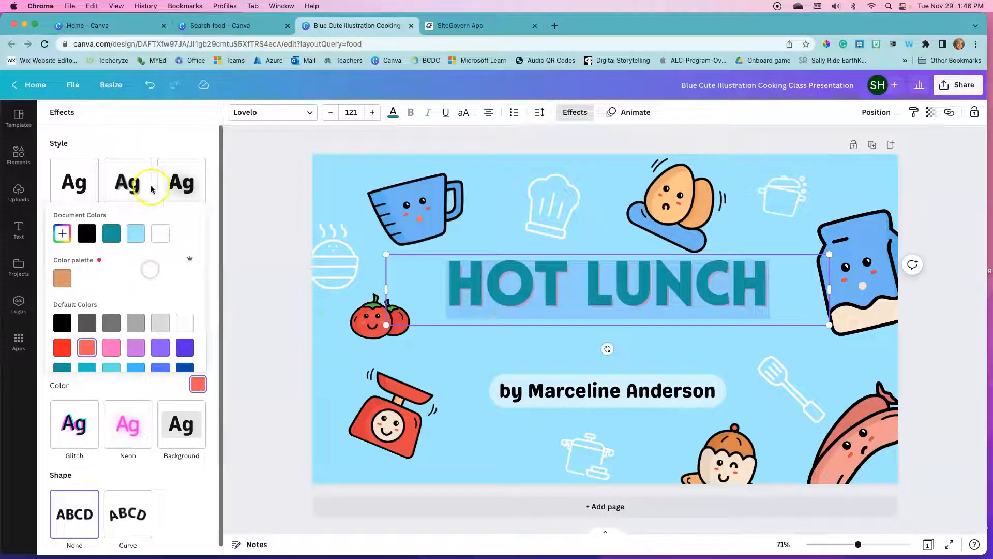
Step: Apply the Shadow effect to the HOT LUNCH title and try the Curve shape
click(135, 187)
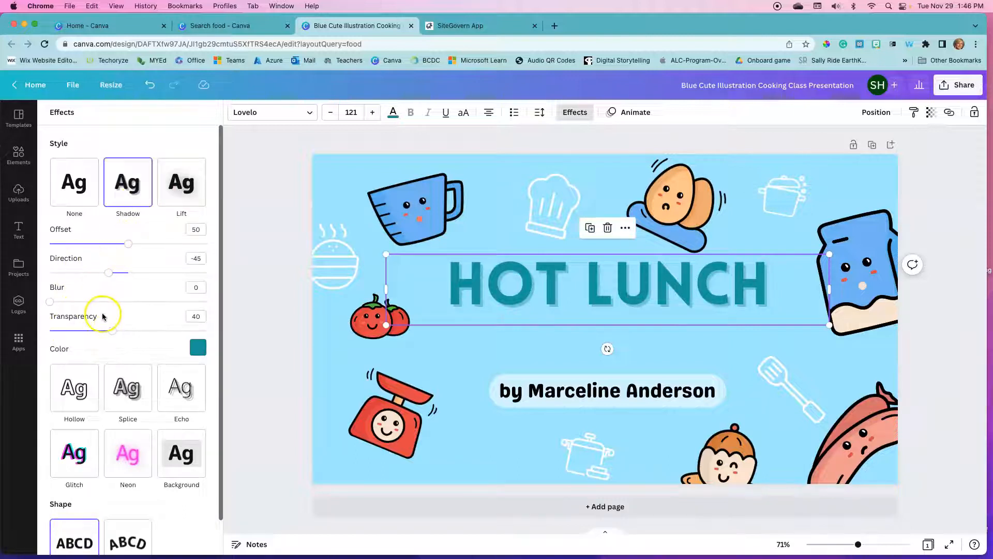
scroll(134, 414, down, 1)
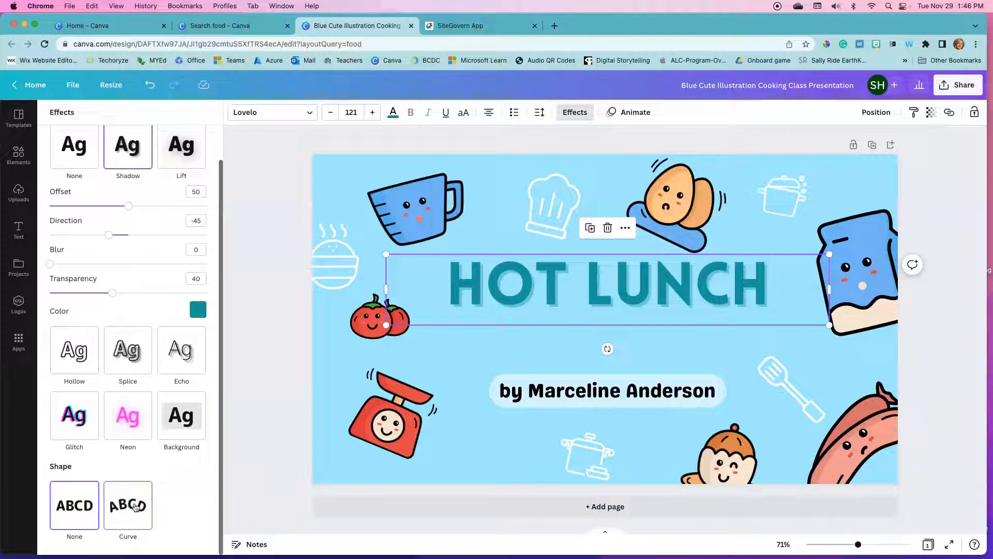
click(136, 506)
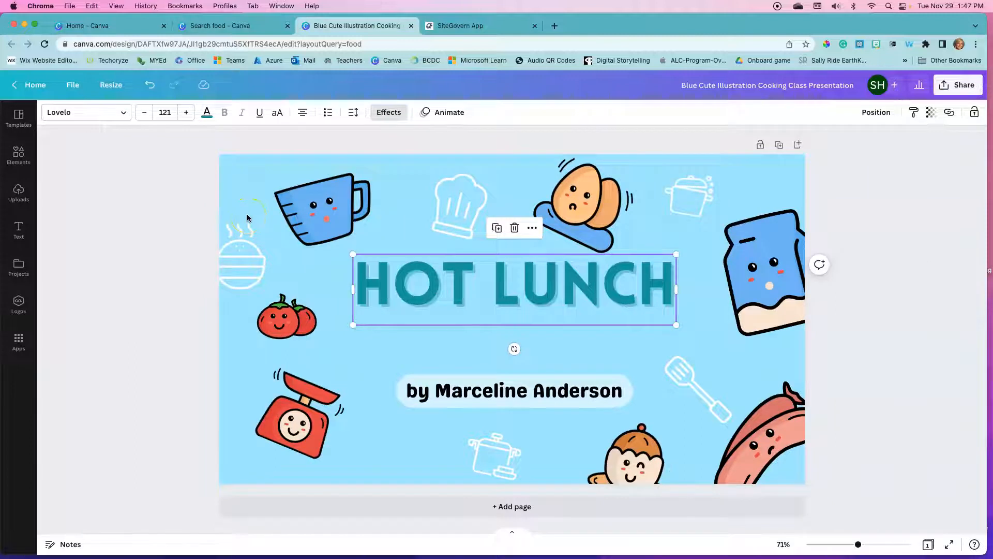
Step: Duplicate the eggs illustration and place the copy over the middle of the HOT LUNCH title
click(576, 209)
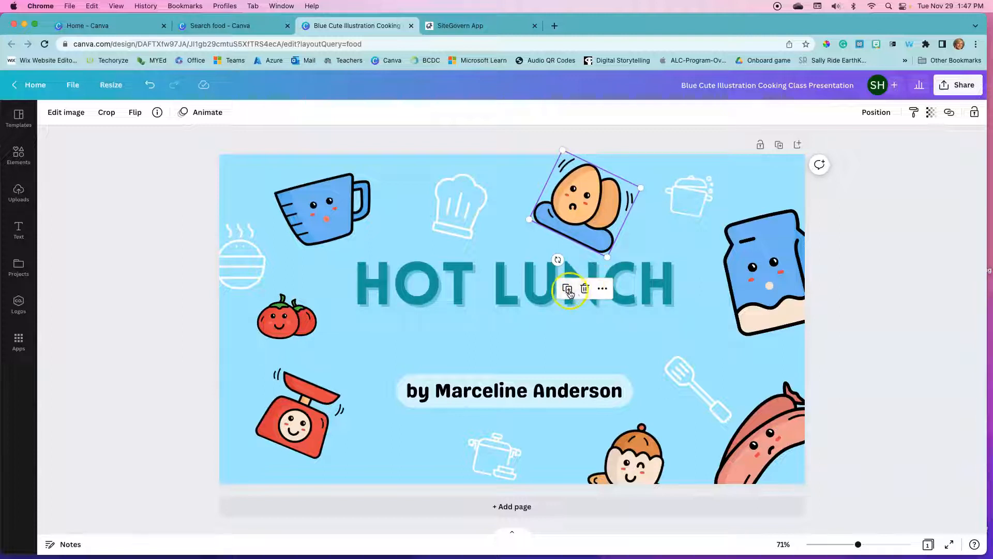
drag(577, 208, 651, 357)
click(680, 272)
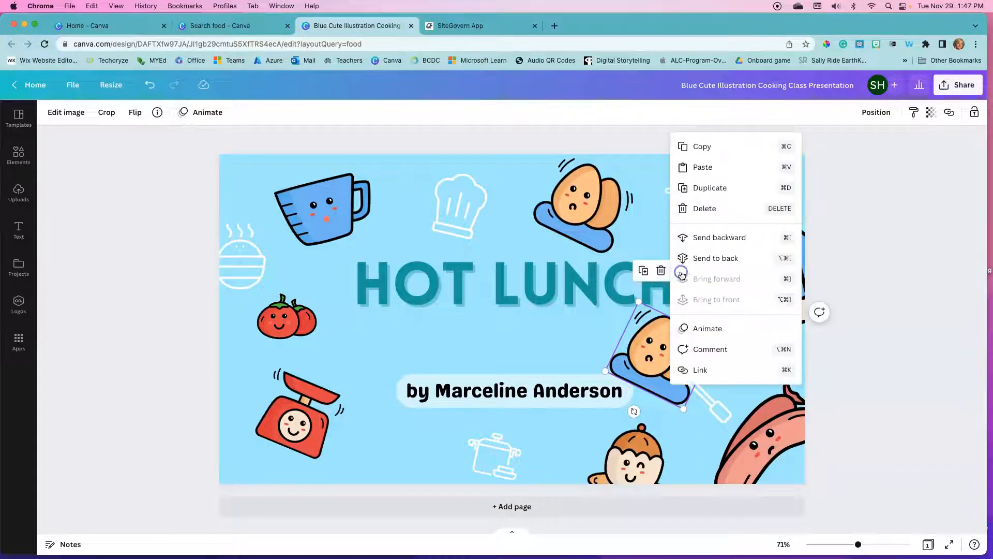
click(708, 245)
drag(643, 331, 493, 284)
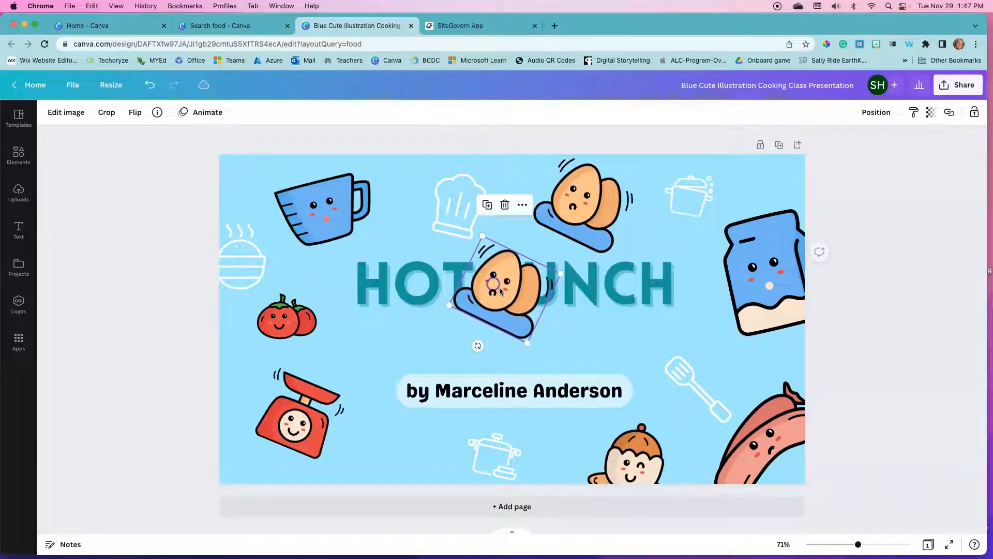
Step: Send the copied eggs illustration backward so it sits behind the HOT LUNCH text
click(523, 205)
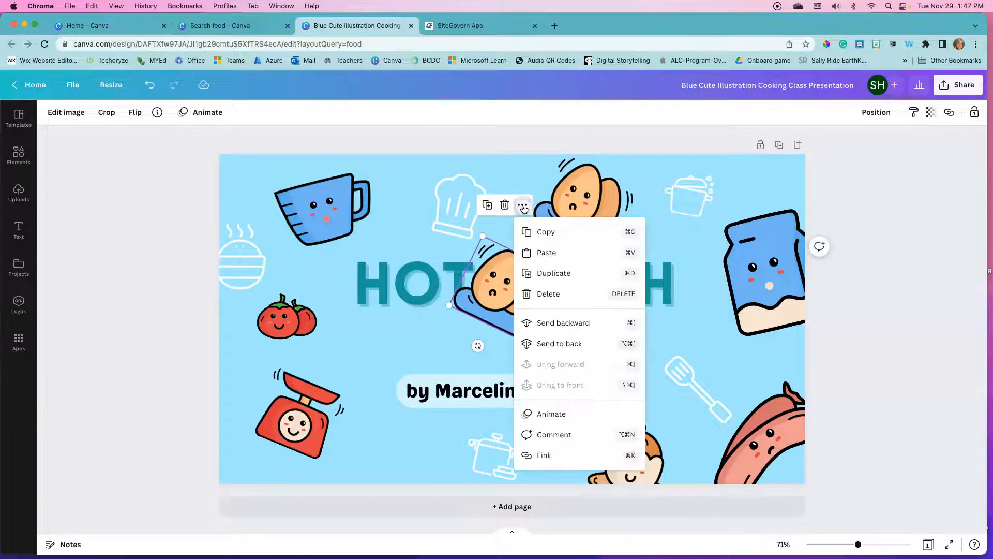
click(565, 325)
click(528, 335)
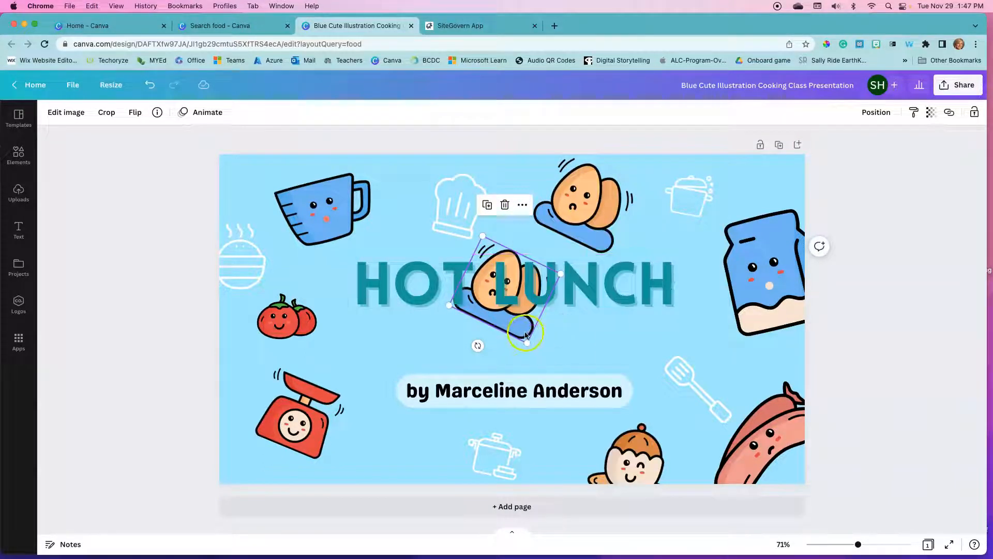
Step: Delete the copied eggs illustration behind the title and search the elements for chinese food, showing all matching graphics
key(Delete)
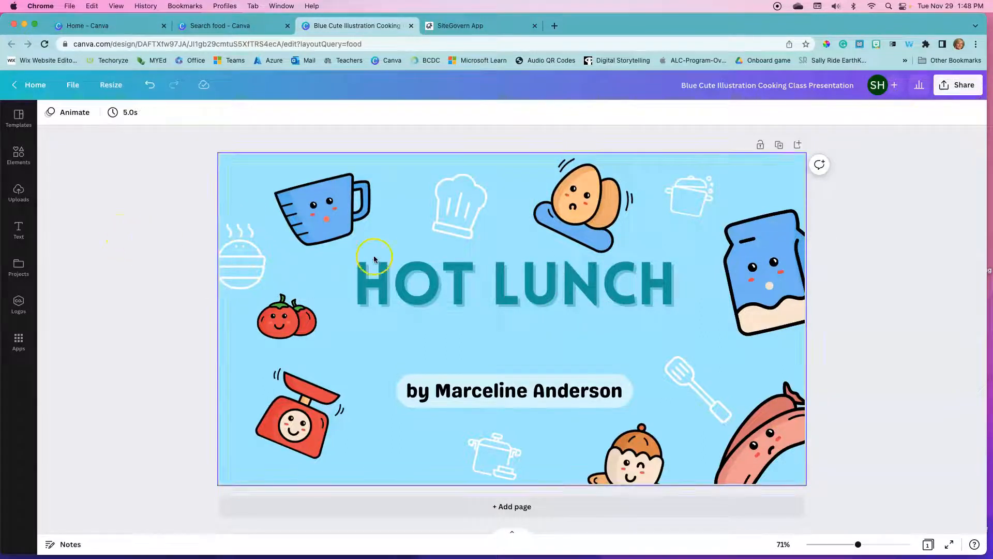
click(18, 155)
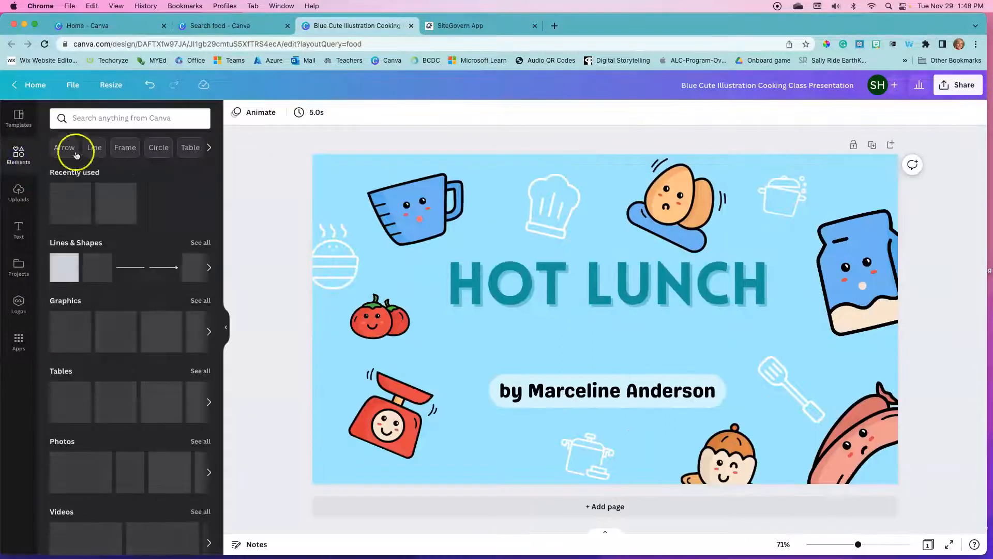
click(99, 117)
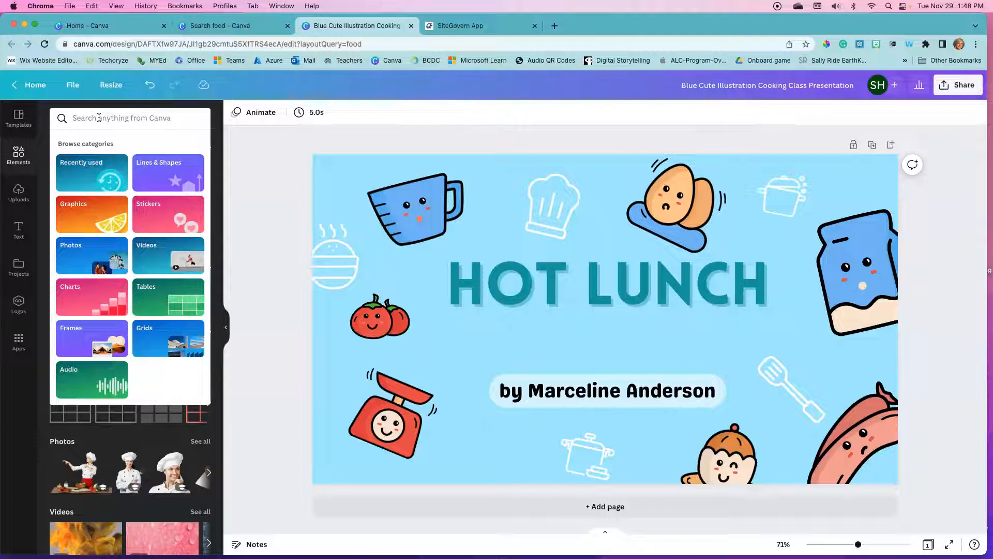
text(chinie)
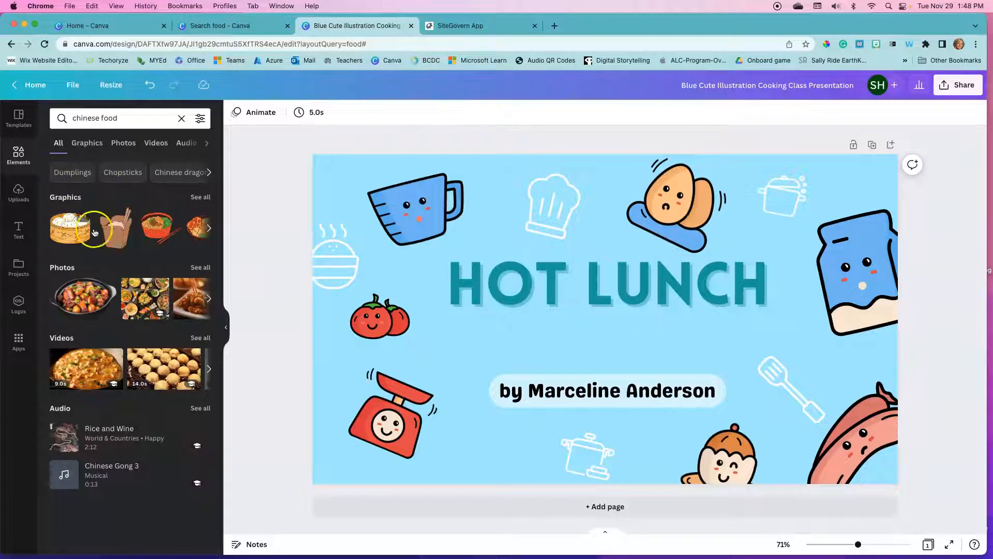
click(200, 197)
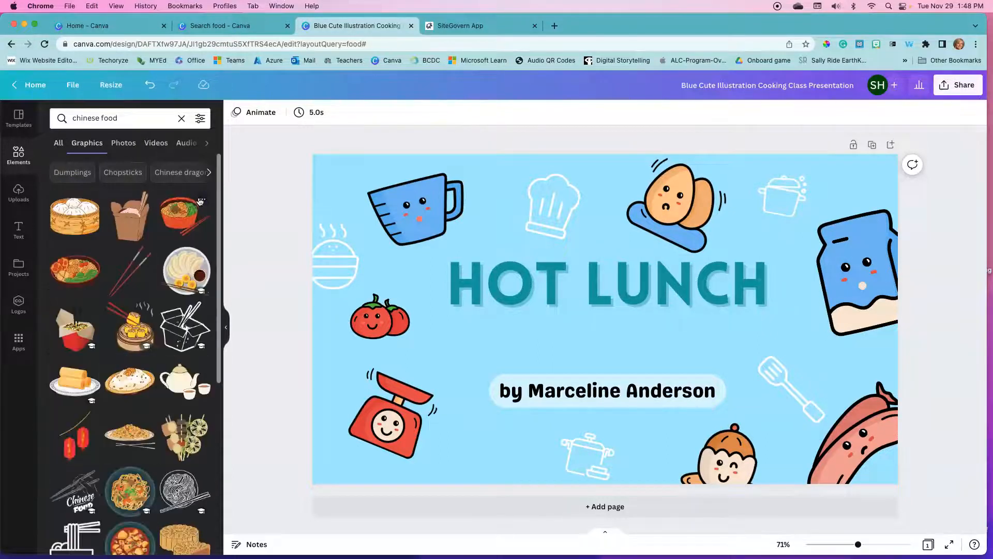
Step: Add the takeout box graphic, shrink and tilt it, and place it in the design's upper-left corner, shifting the measuring cup aside
click(133, 221)
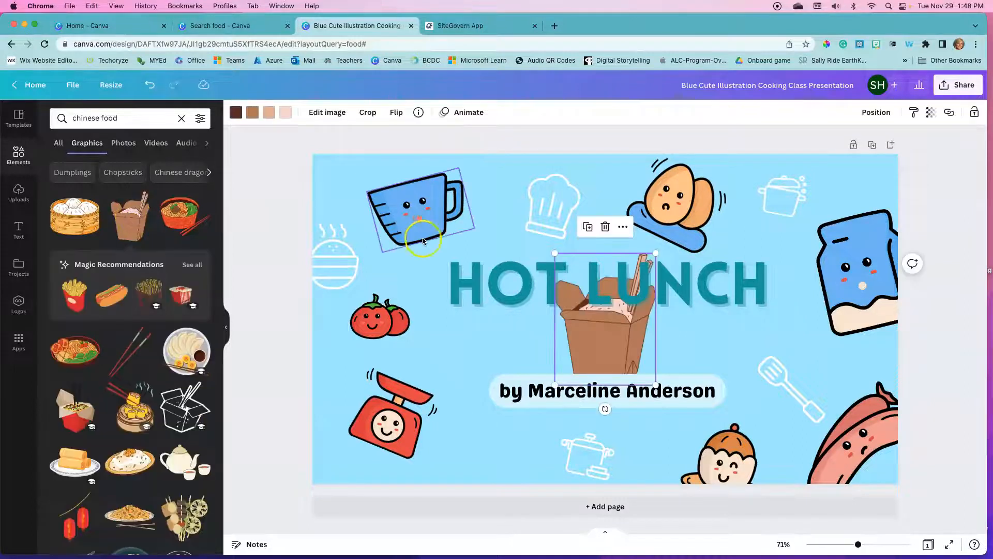
drag(657, 252, 463, 331)
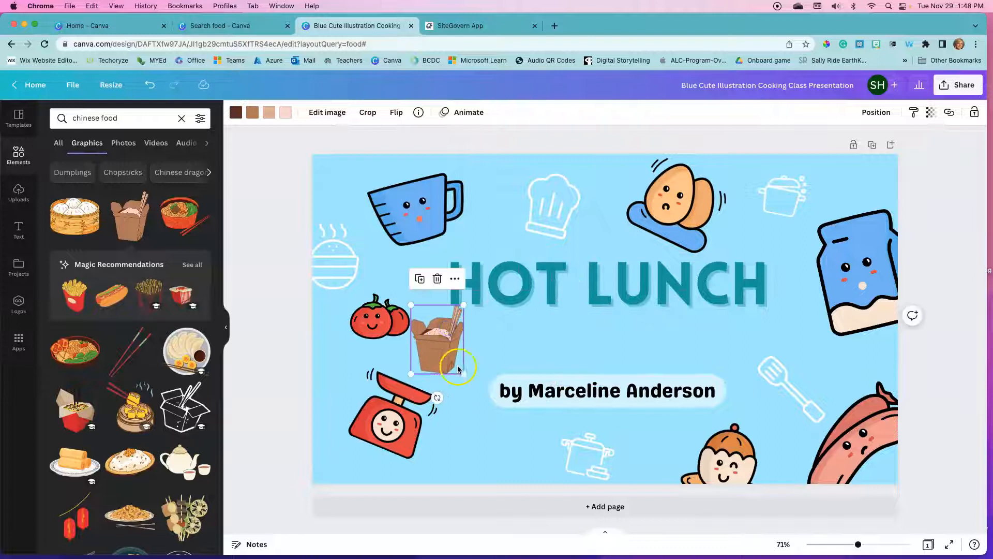
drag(438, 398, 482, 409)
drag(443, 345, 360, 208)
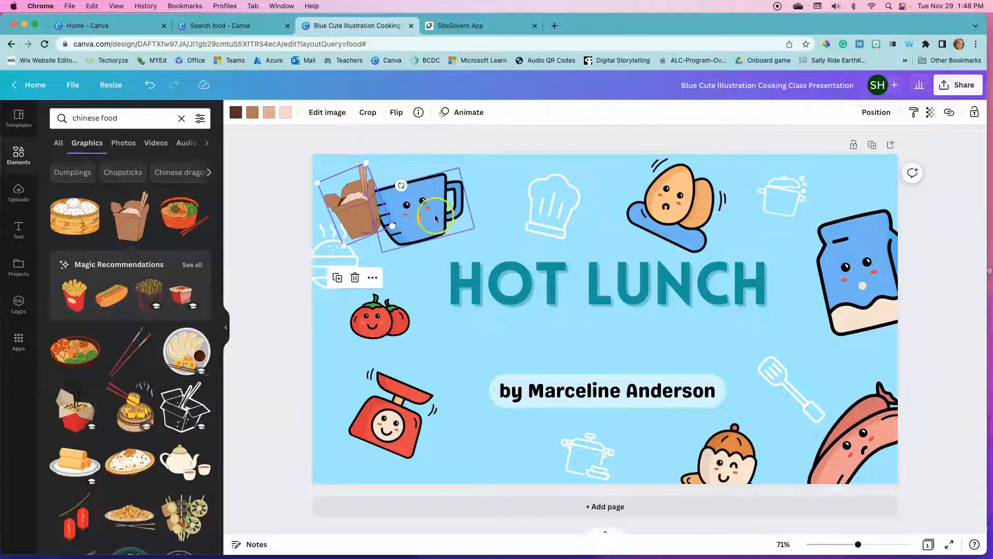
drag(432, 215, 456, 215)
Step: Search the elements for rectangle, add the square shape, and stretch it into a banner covering the HOT LUNCH title
click(183, 119)
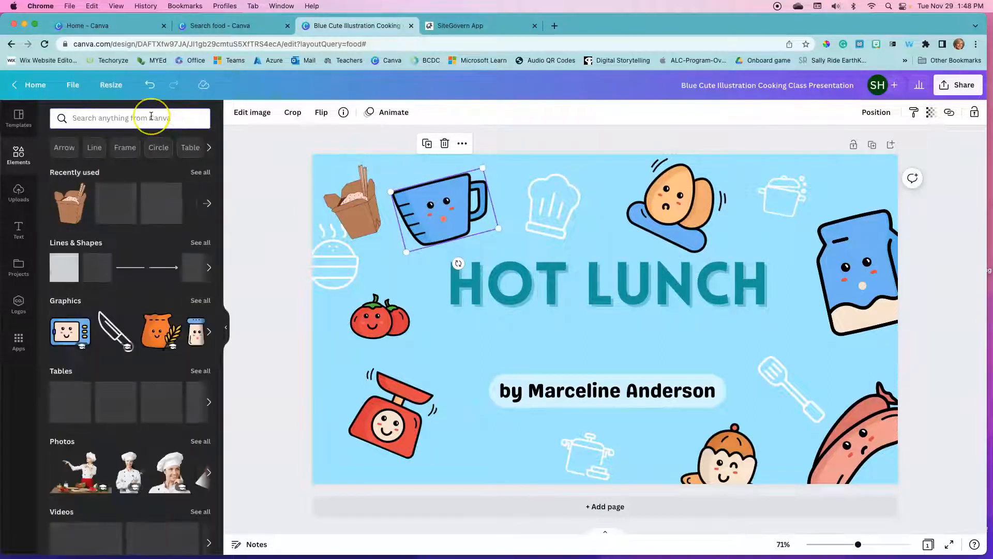
text(rectangl)
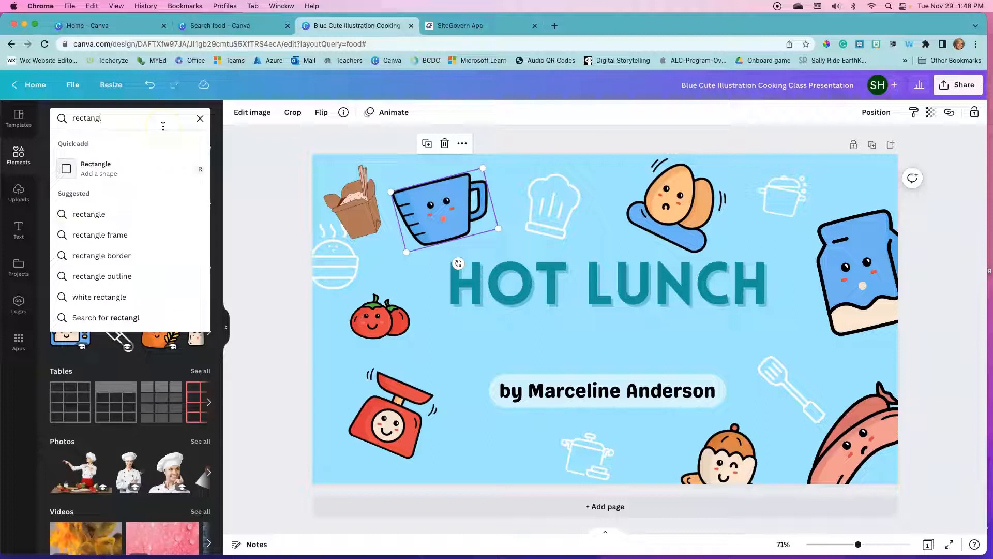
text(e)
click(100, 214)
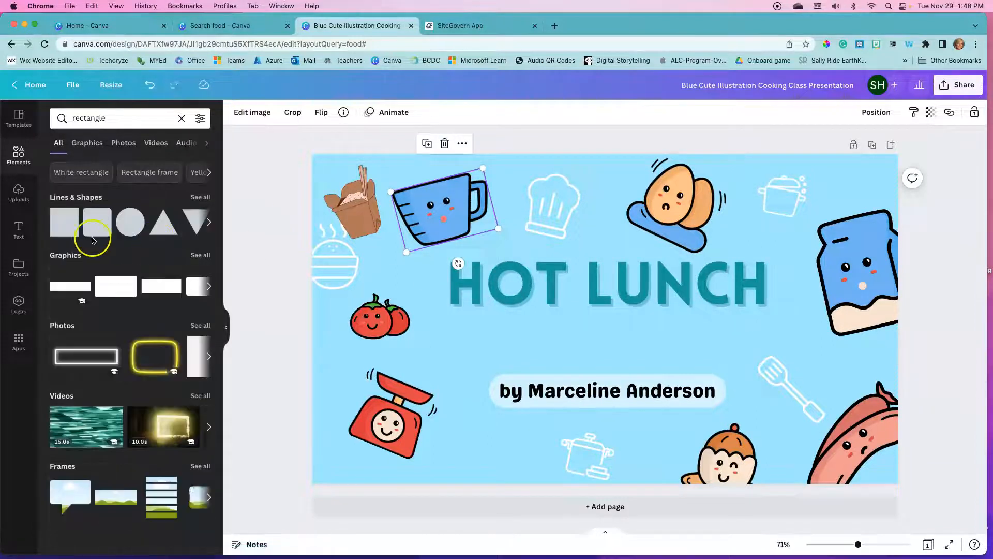
click(66, 222)
drag(603, 321, 492, 318)
drag(540, 295, 778, 294)
drag(609, 345, 608, 319)
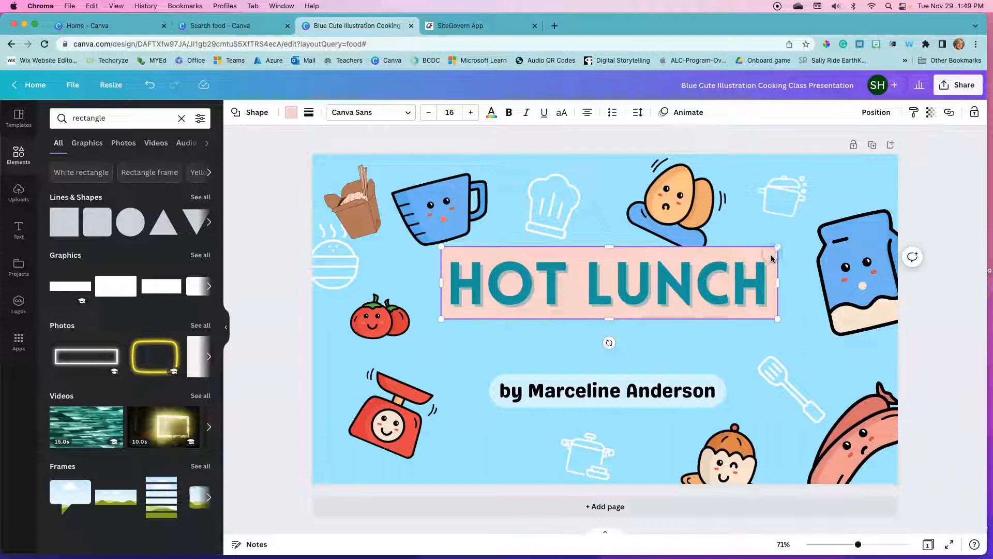
Step: Send the pink rectangle backward so it sits behind the HOT LUNCH text
click(884, 115)
click(845, 145)
click(839, 147)
click(796, 343)
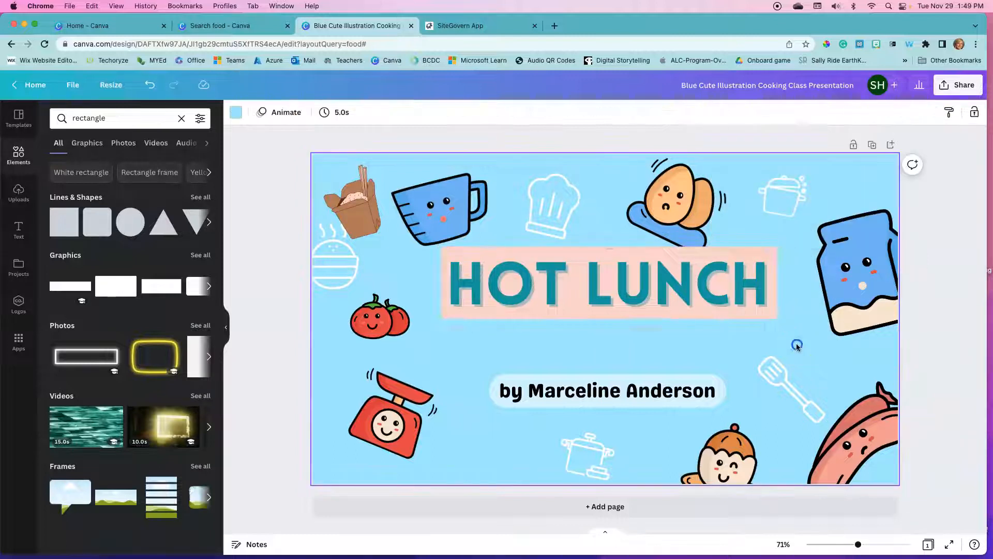
Step: Set the fill color of the rectangle behind the HOT LUNCH title to purple
click(558, 256)
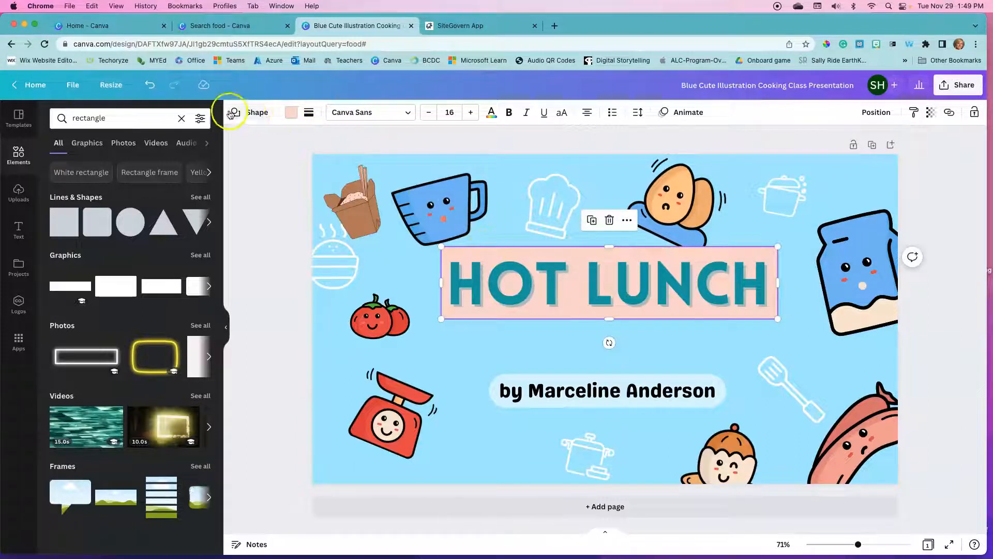
click(292, 112)
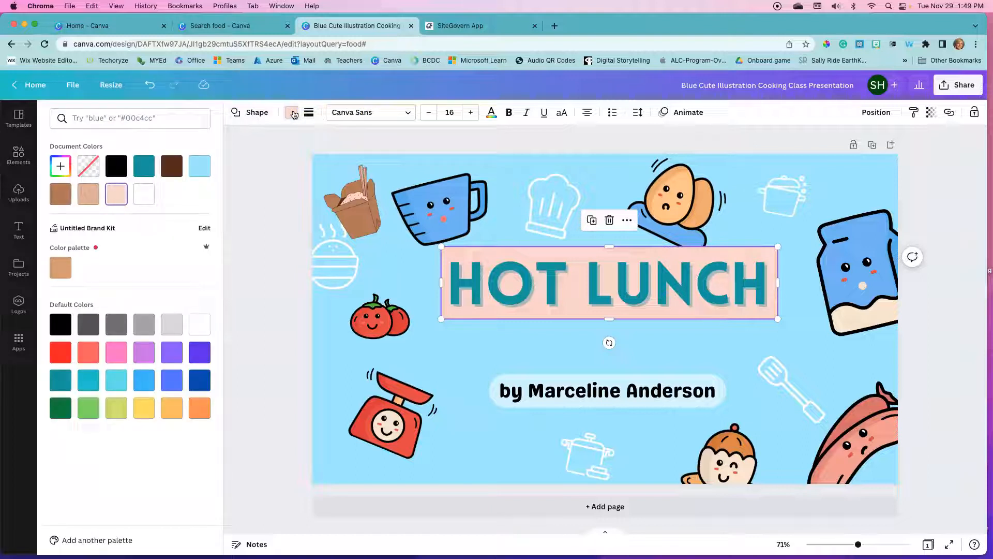
click(172, 353)
click(477, 361)
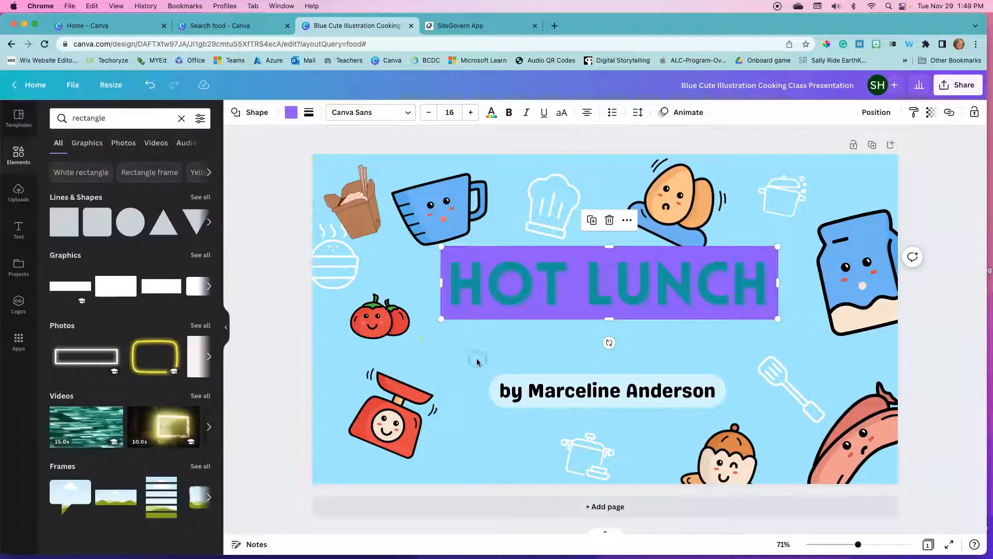
Step: Replace the byline text with "December 6th" and move it up closer to the HOT LUNCH title
click(554, 385)
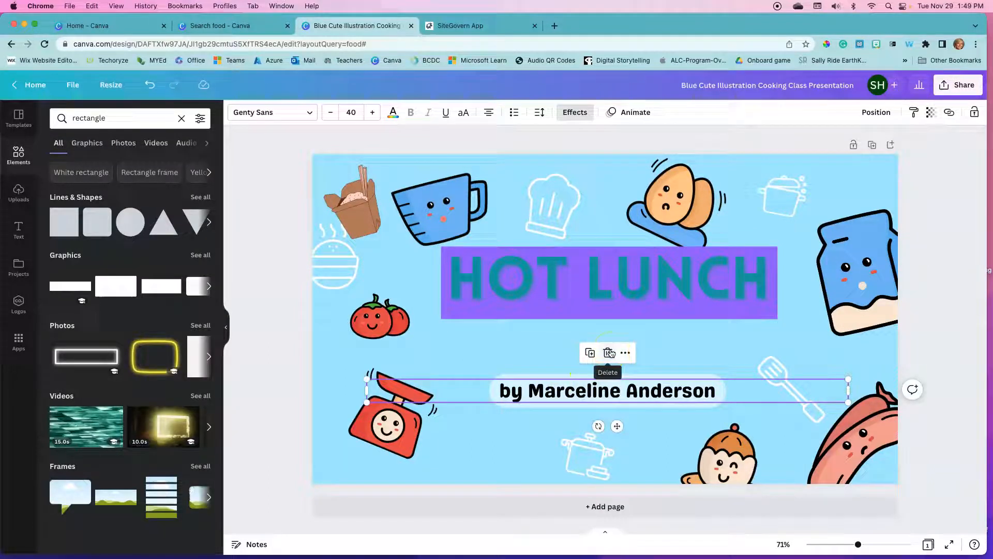
click(624, 390)
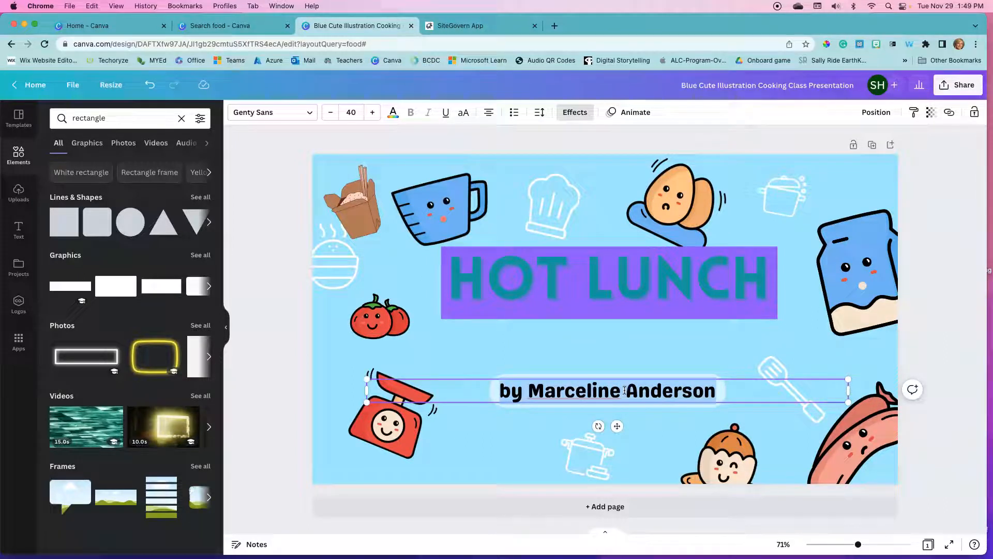
text(Dece)
text(mber 6th)
click(506, 401)
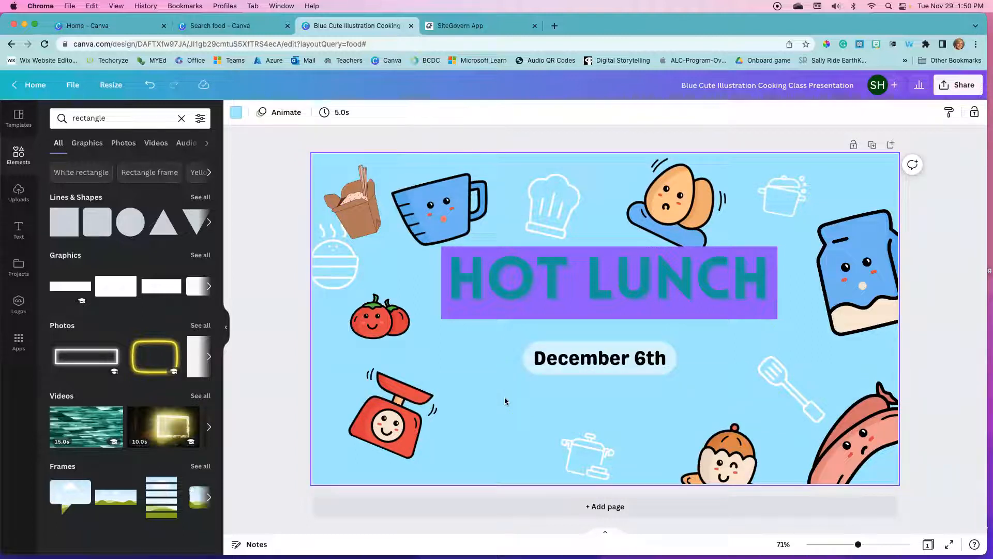
Step: Add a body text box below the date reading "Deadline for ordering is December 4th"
click(18, 231)
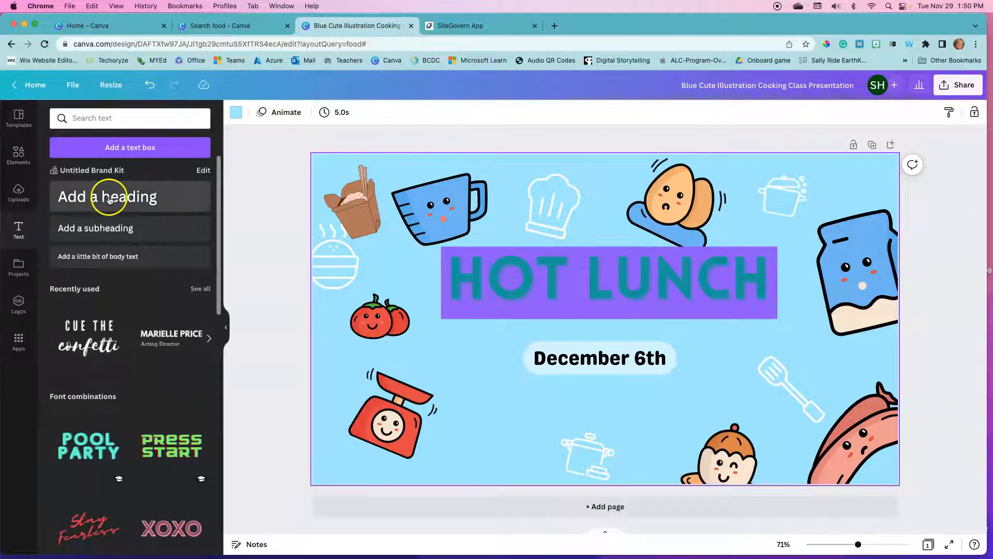
click(492, 287)
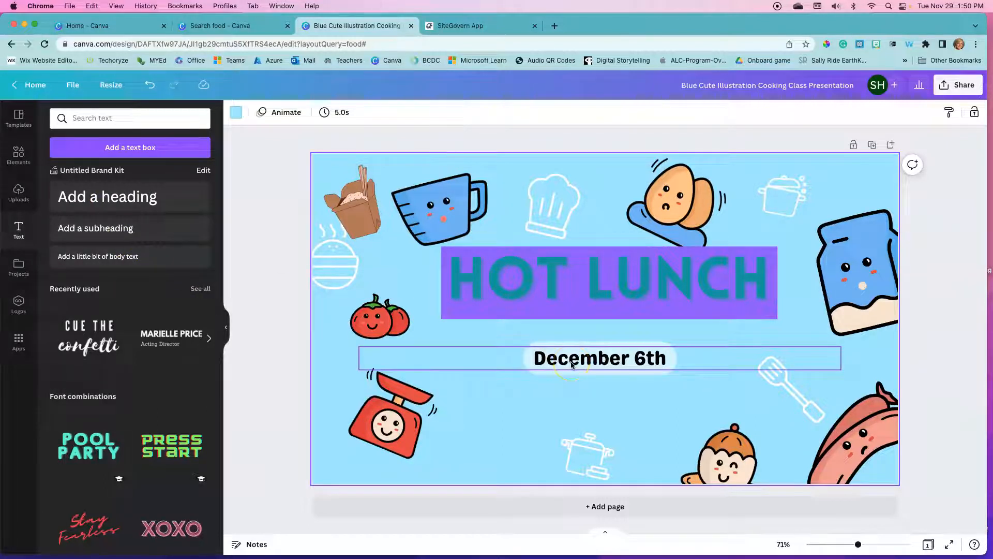
click(97, 257)
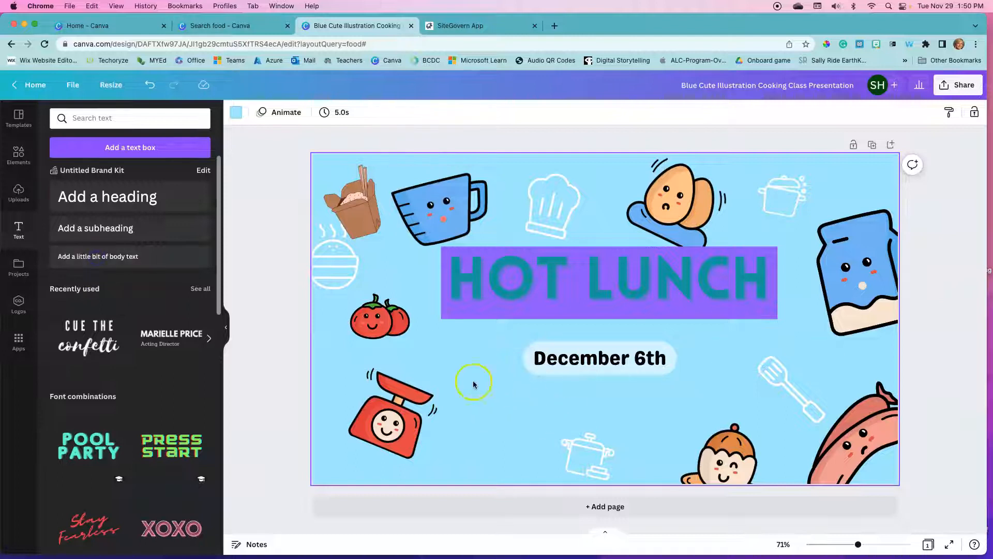
click(87, 258)
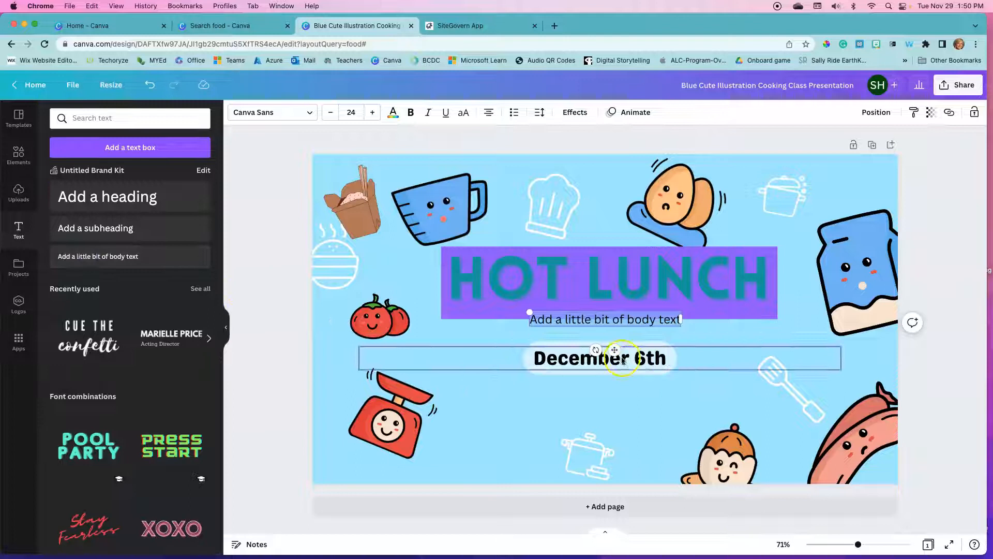
drag(615, 349, 612, 432)
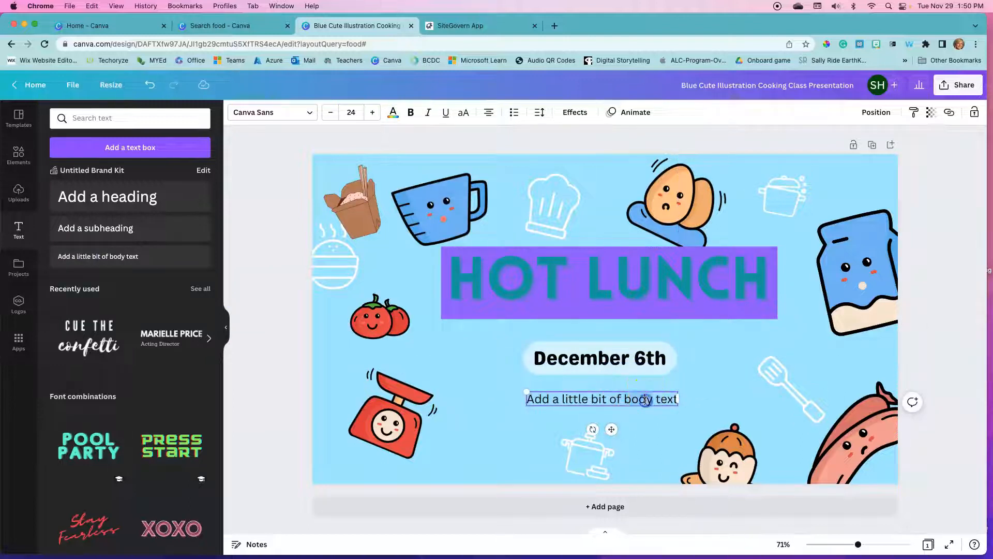
click(674, 399)
drag(658, 401, 520, 402)
text(Deadline for ordering is December 4th)
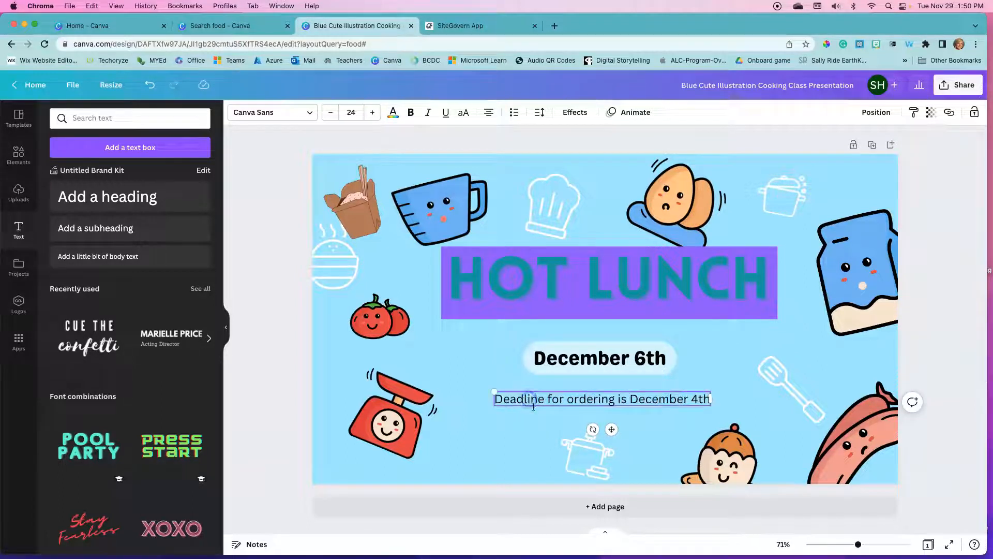
Step: Search the fonts for handwriting and set the ordering deadline text to Apricots
drag(709, 400, 494, 407)
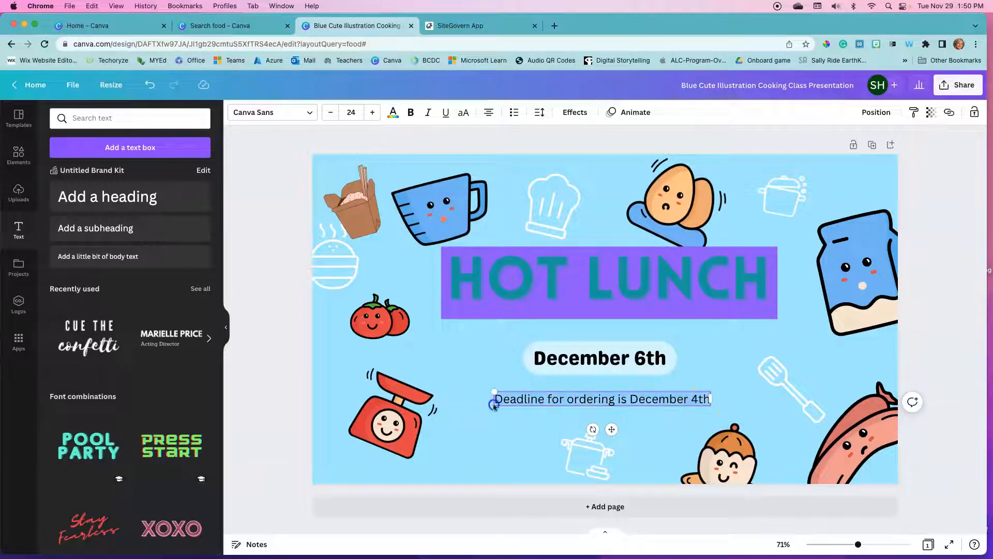
click(305, 112)
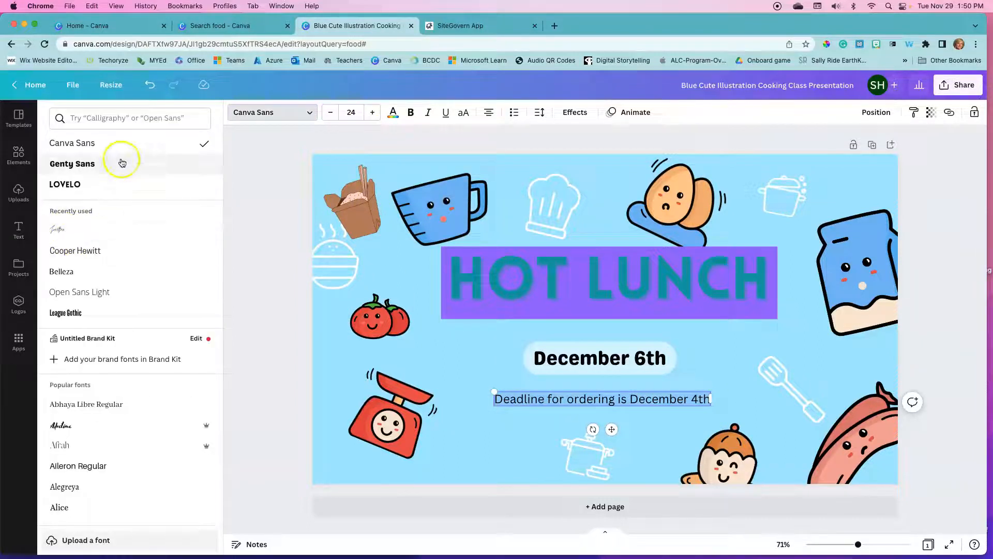
click(118, 117)
text(h)
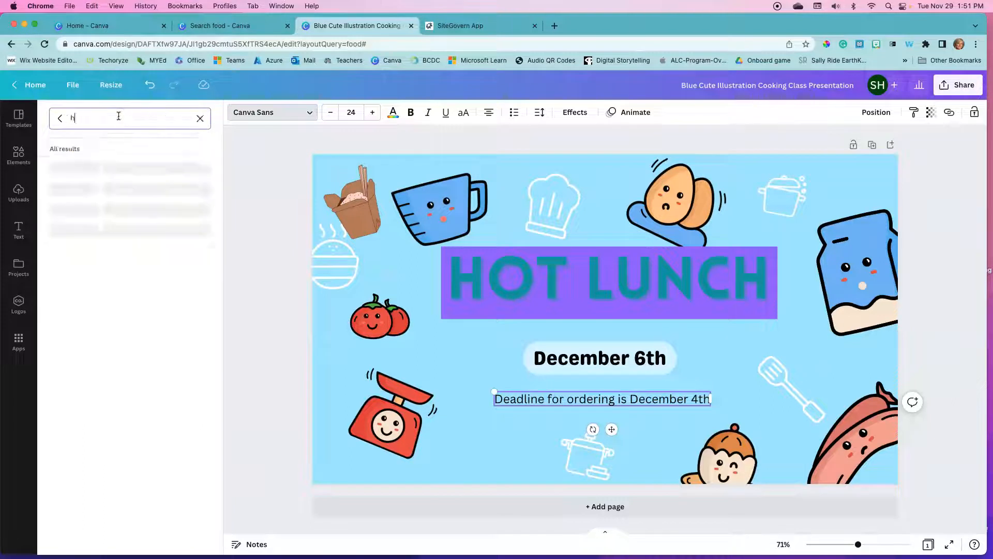
text(andwriting)
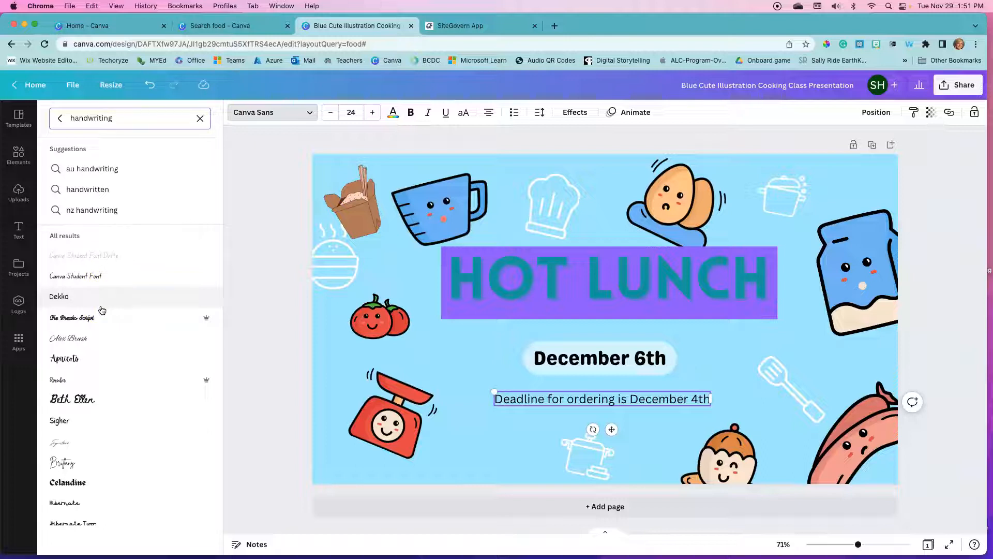
click(65, 358)
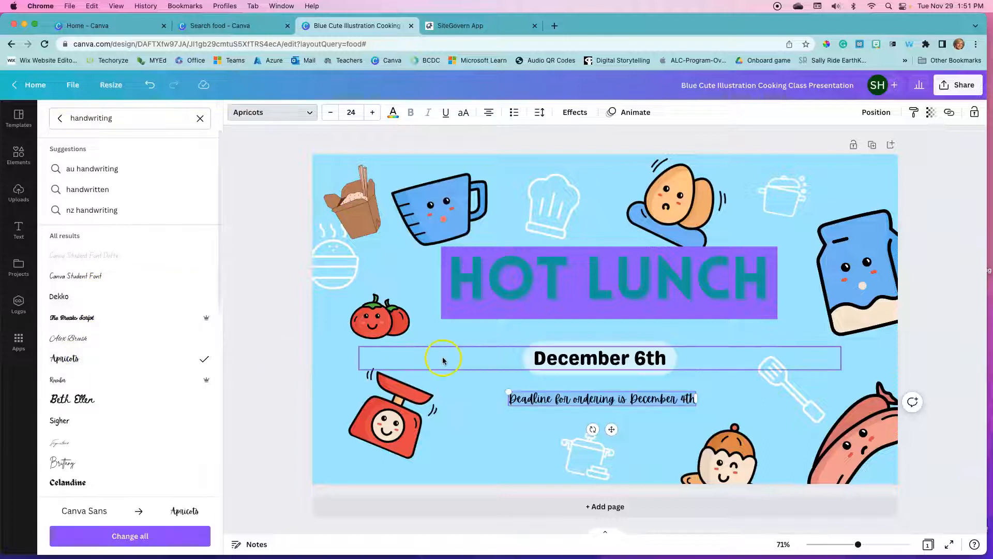
Step: Color the ordering deadline text pink and apply the Echo effect to it
click(393, 113)
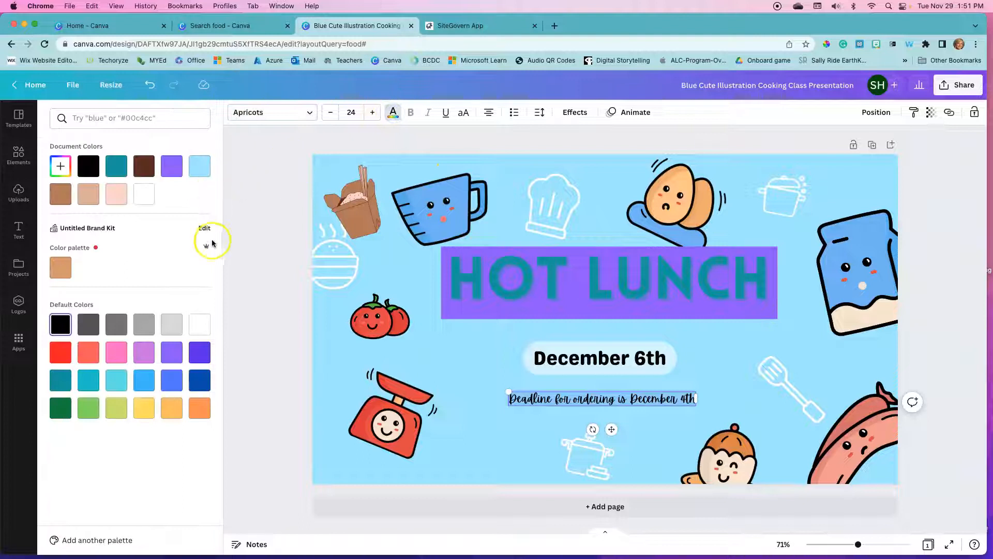
click(116, 352)
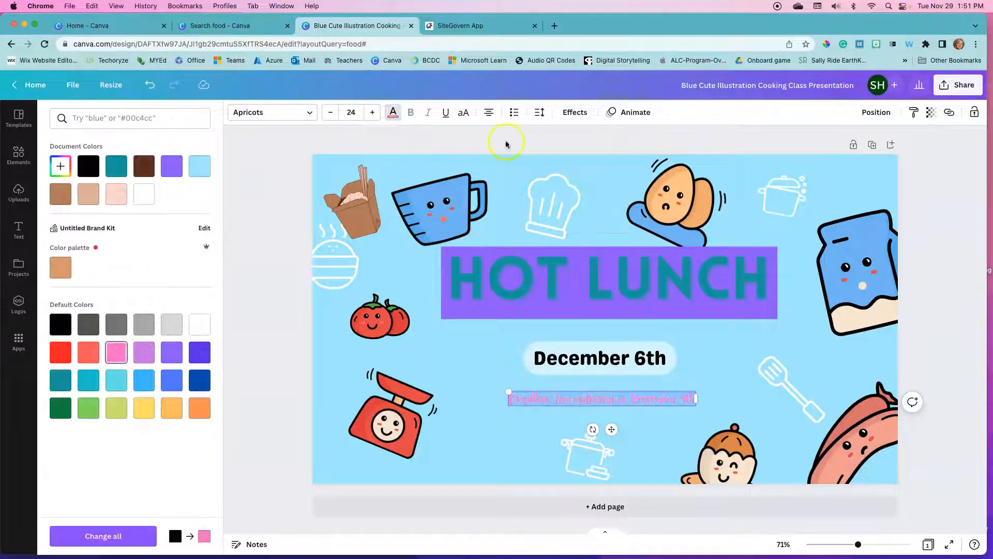
click(574, 112)
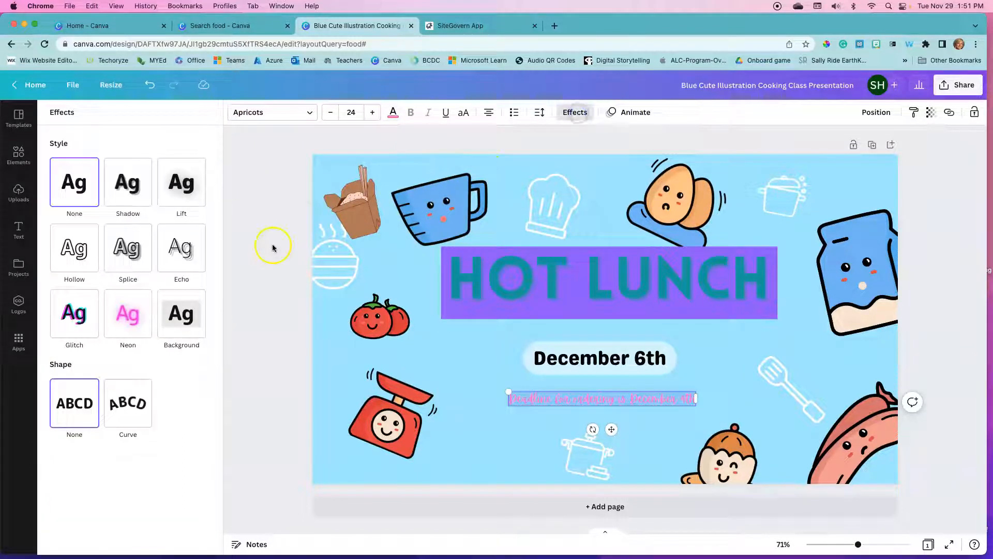
click(181, 249)
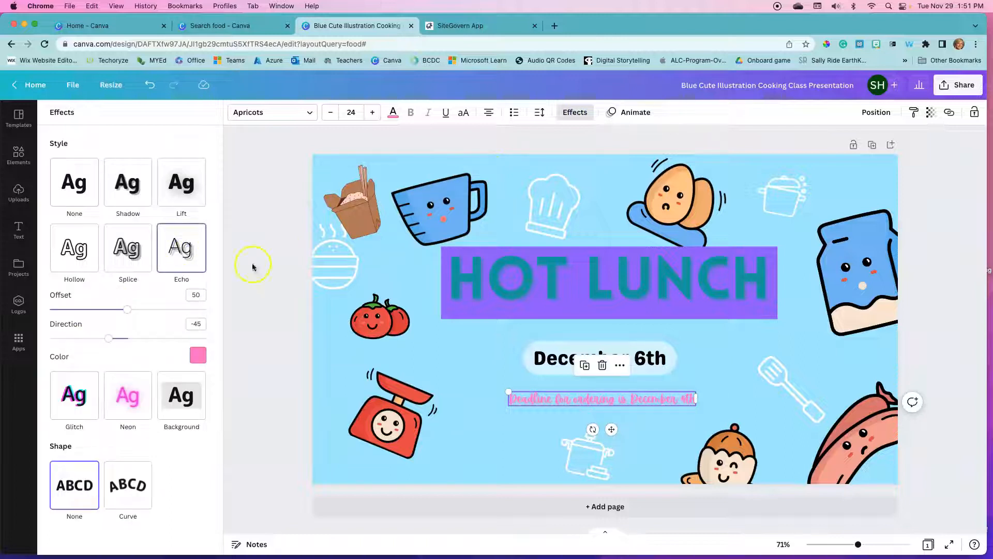
click(748, 382)
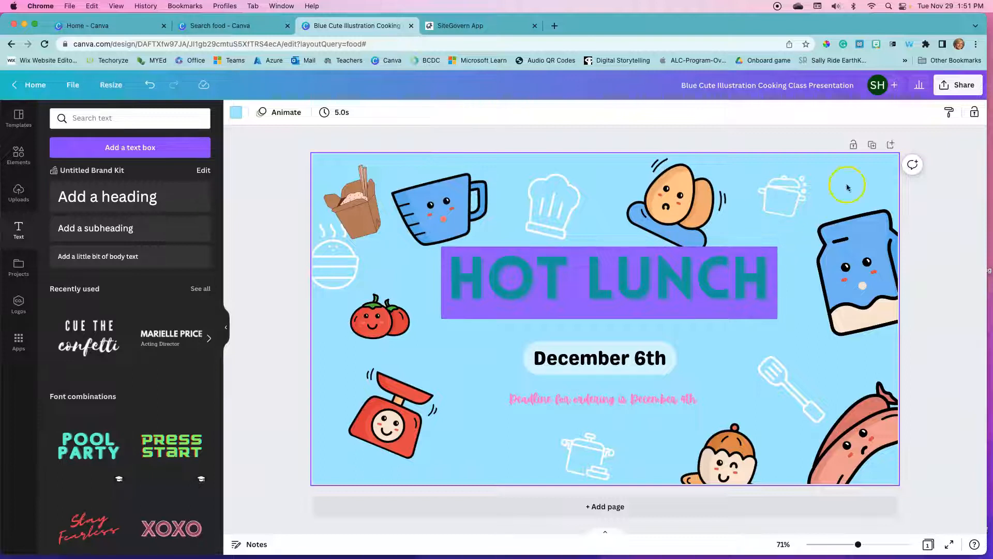
Step: Download the finished design as a PNG file
click(956, 86)
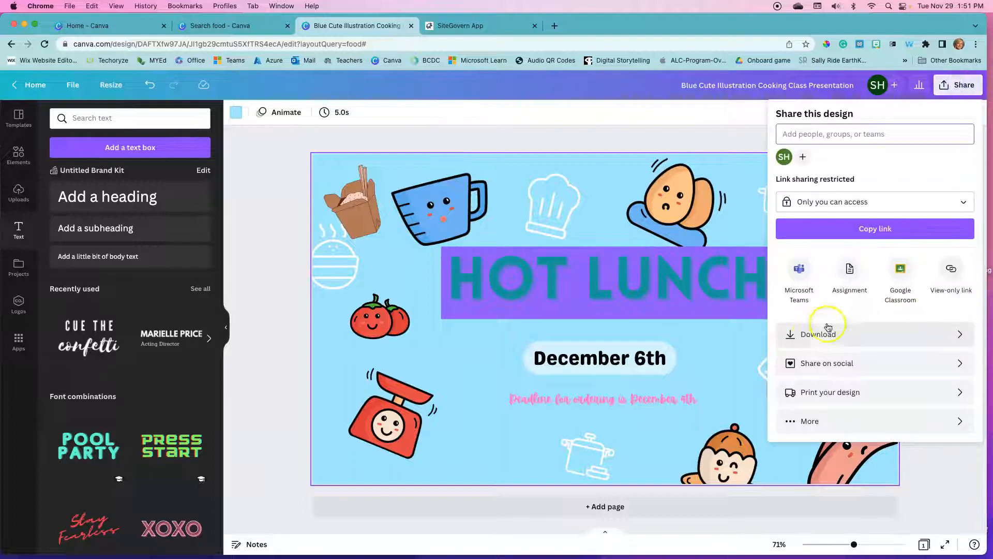
click(811, 337)
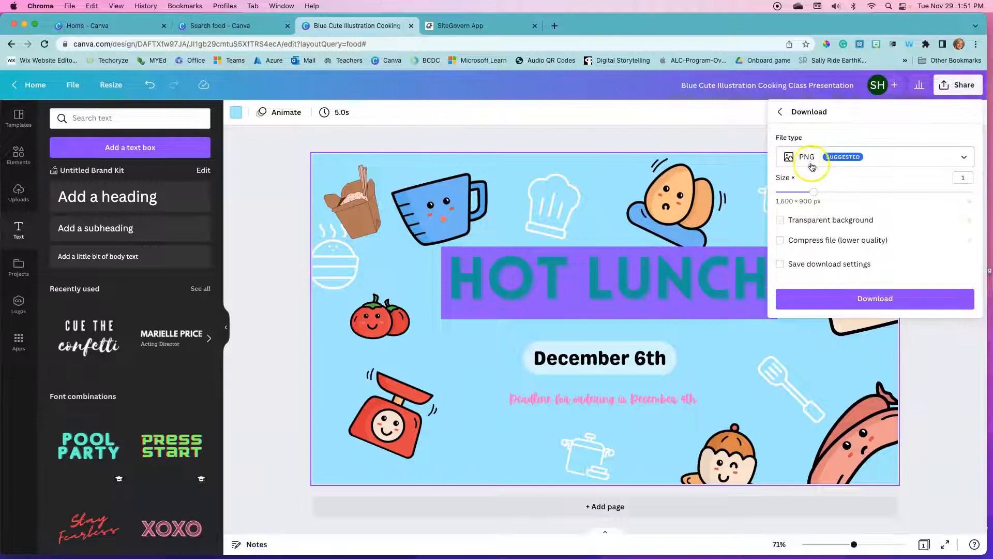
click(962, 158)
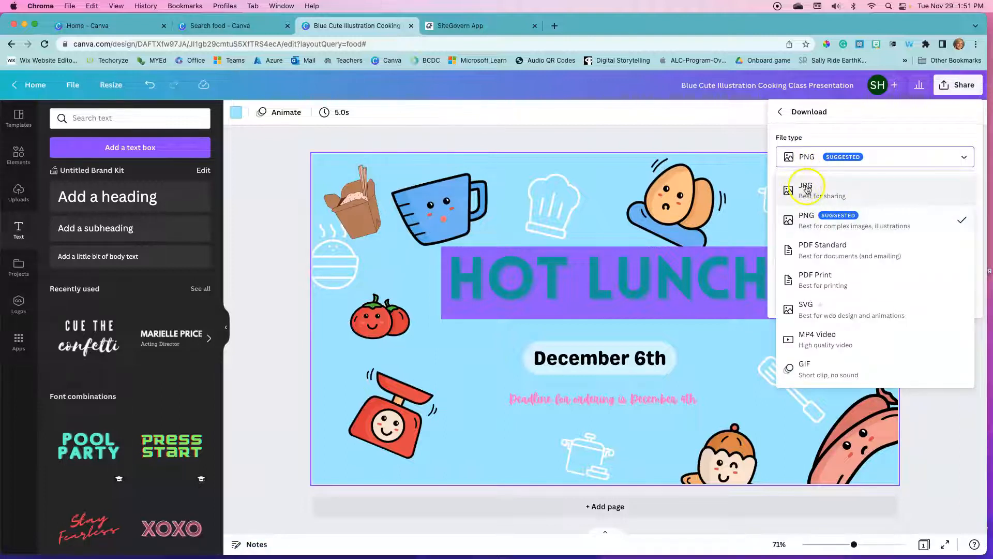
click(823, 217)
click(827, 299)
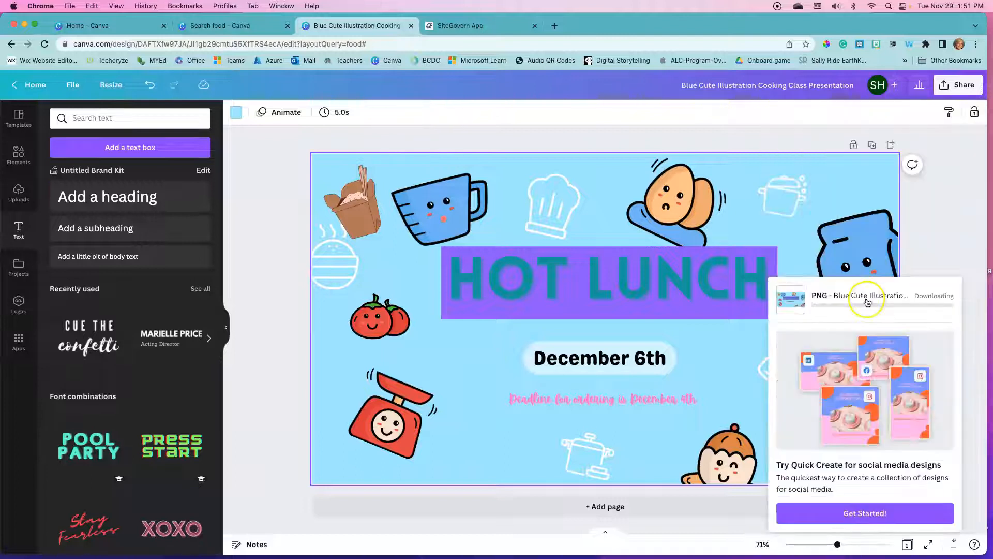